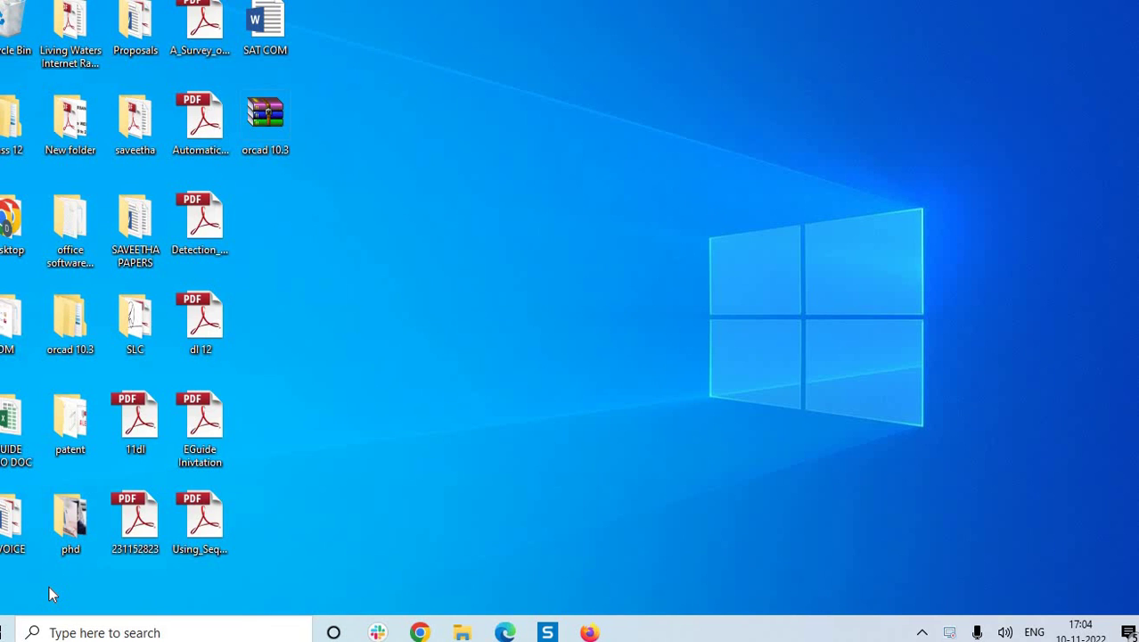
- Run Setup from the inner orcad 10.3 folder and continue past the operating system warning
{"action": "double_click", "coordinate": [71, 339]}
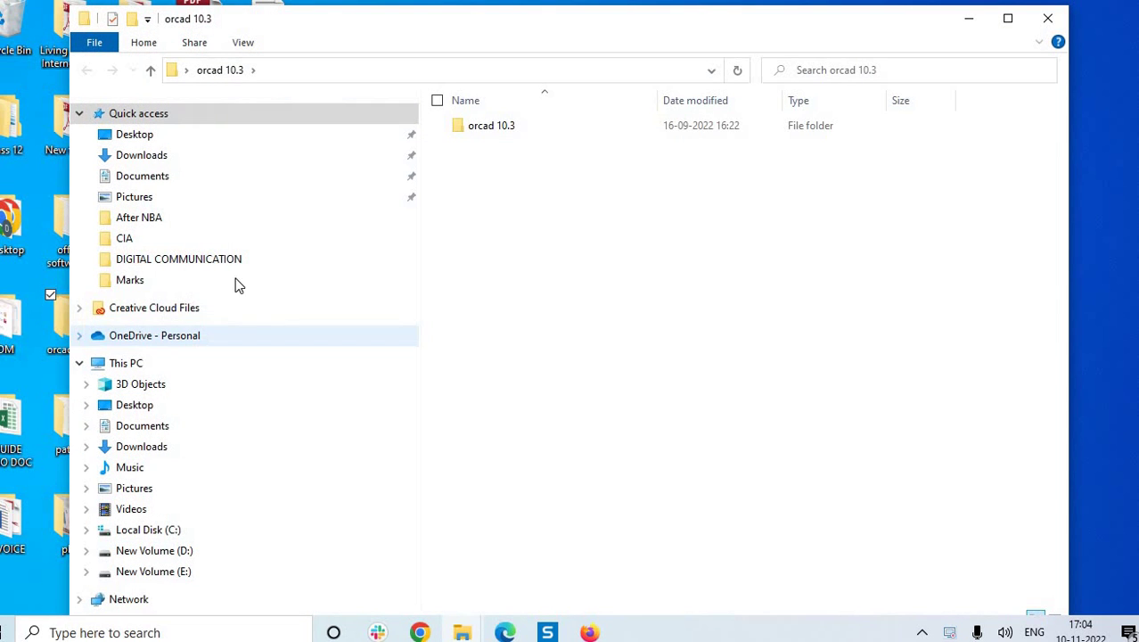
{"action": "double_click", "coordinate": [525, 127]}
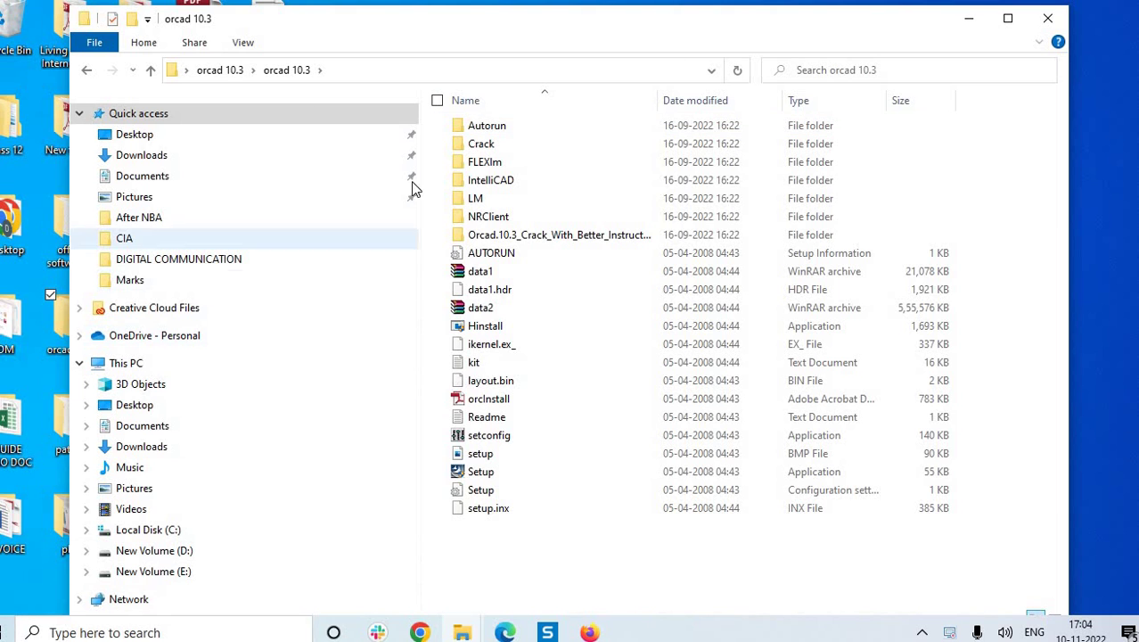
{"action": "left_click", "coordinate": [562, 480]}
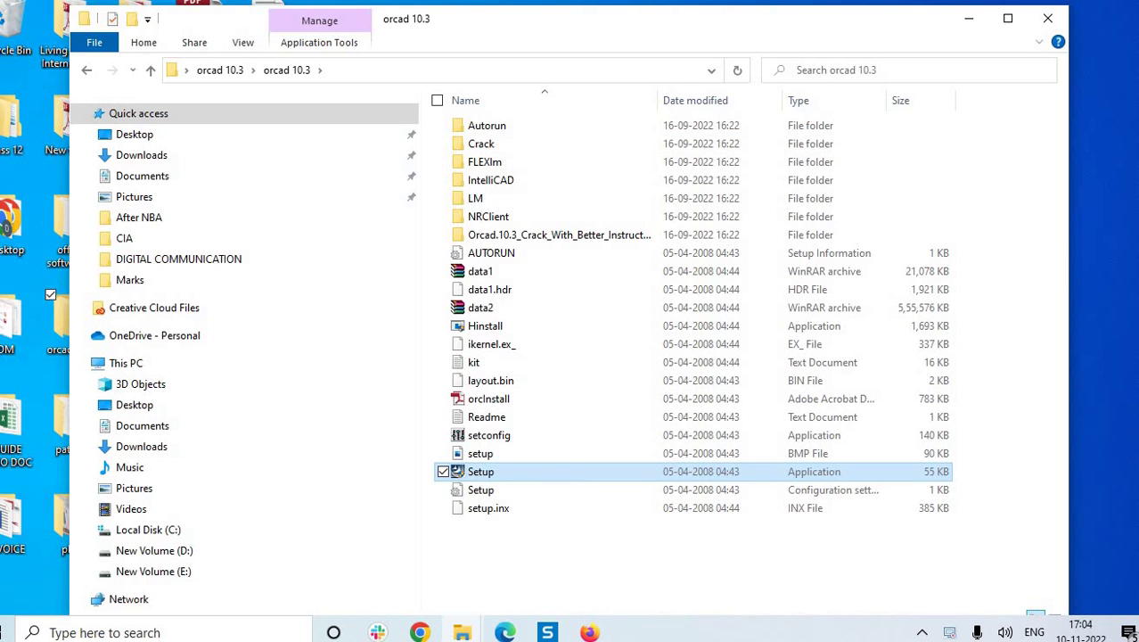
{"action": "key", "text": "Return"}
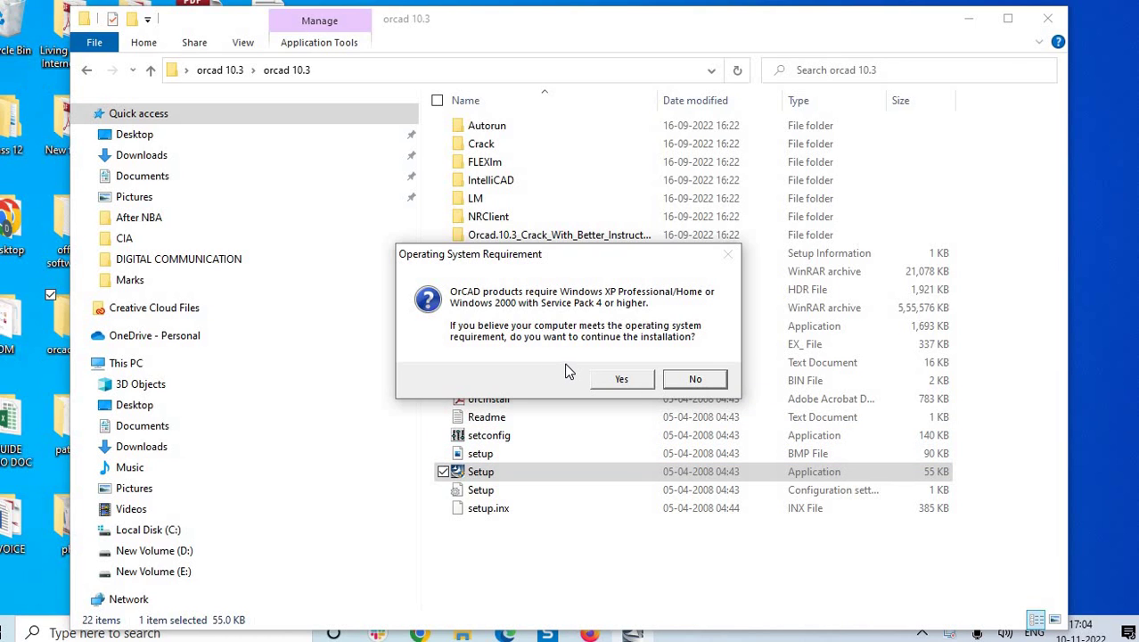
{"action": "left_click", "coordinate": [635, 382]}
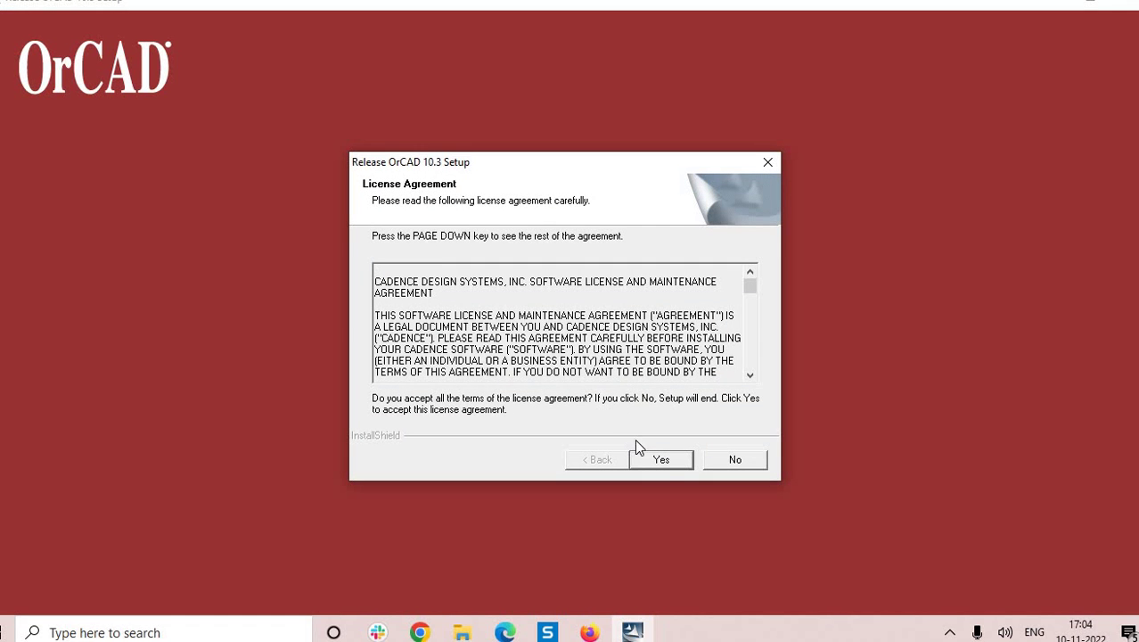
- Accept the licence, choose Install Products, and dismiss the antivirus and LICENSE.DAT warnings
{"action": "left_click", "coordinate": [662, 462]}
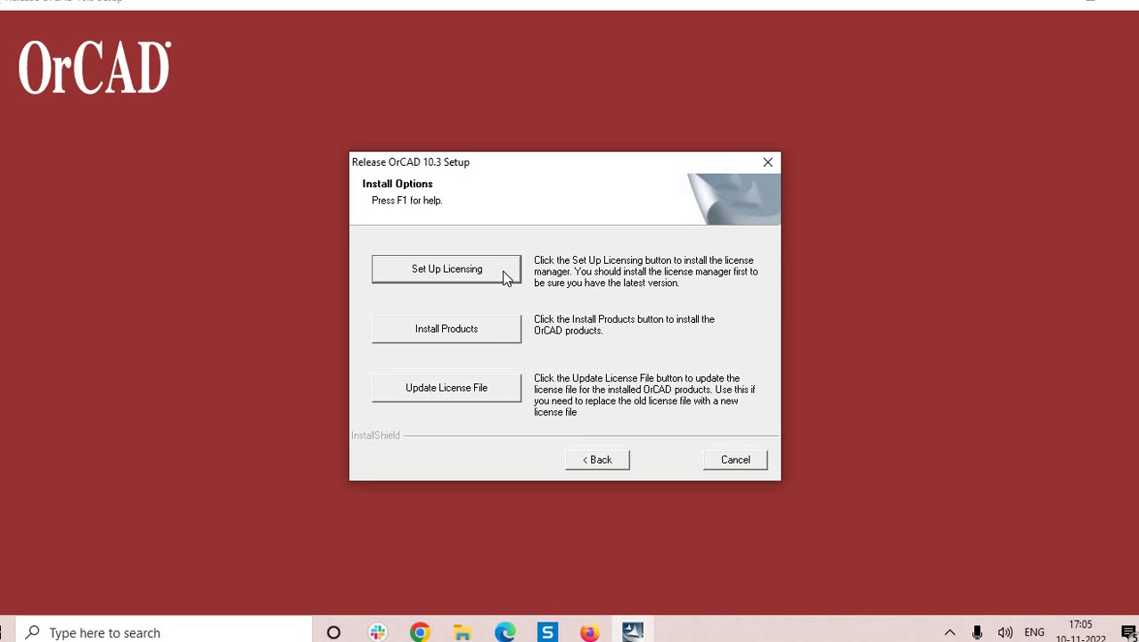
{"action": "left_click", "coordinate": [487, 332]}
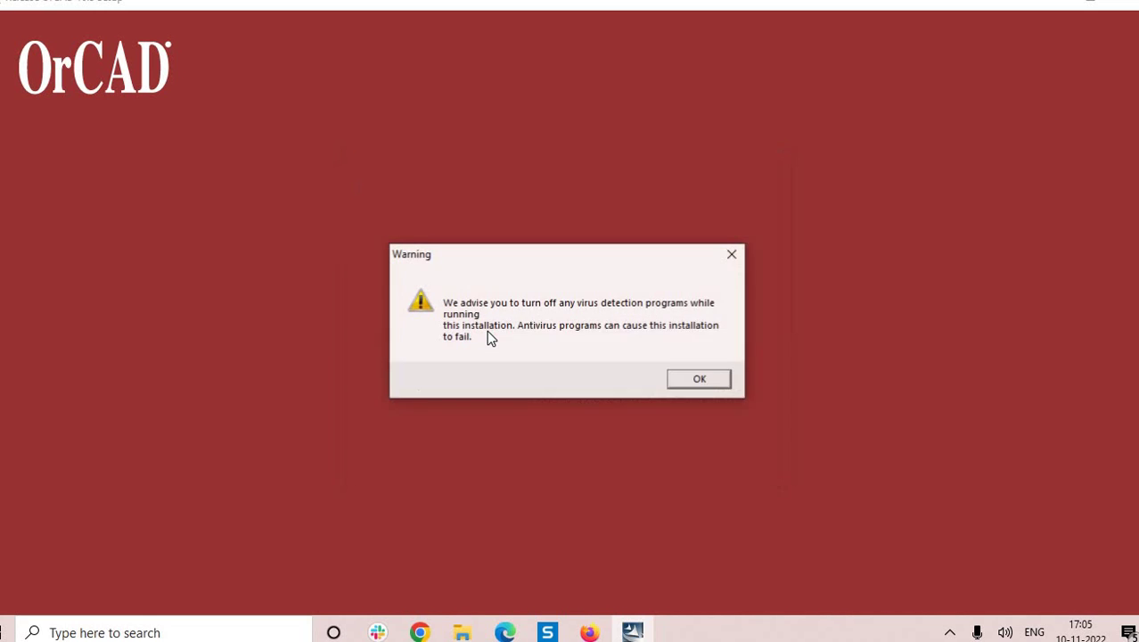
{"action": "left_click", "coordinate": [683, 381]}
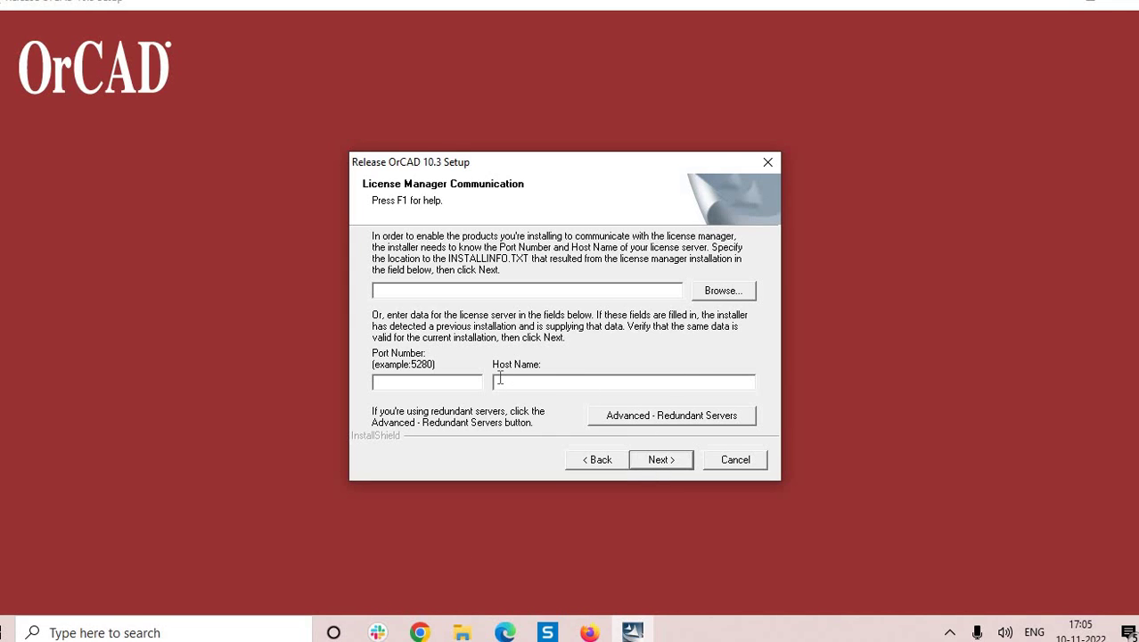
{"action": "left_click", "coordinate": [661, 461]}
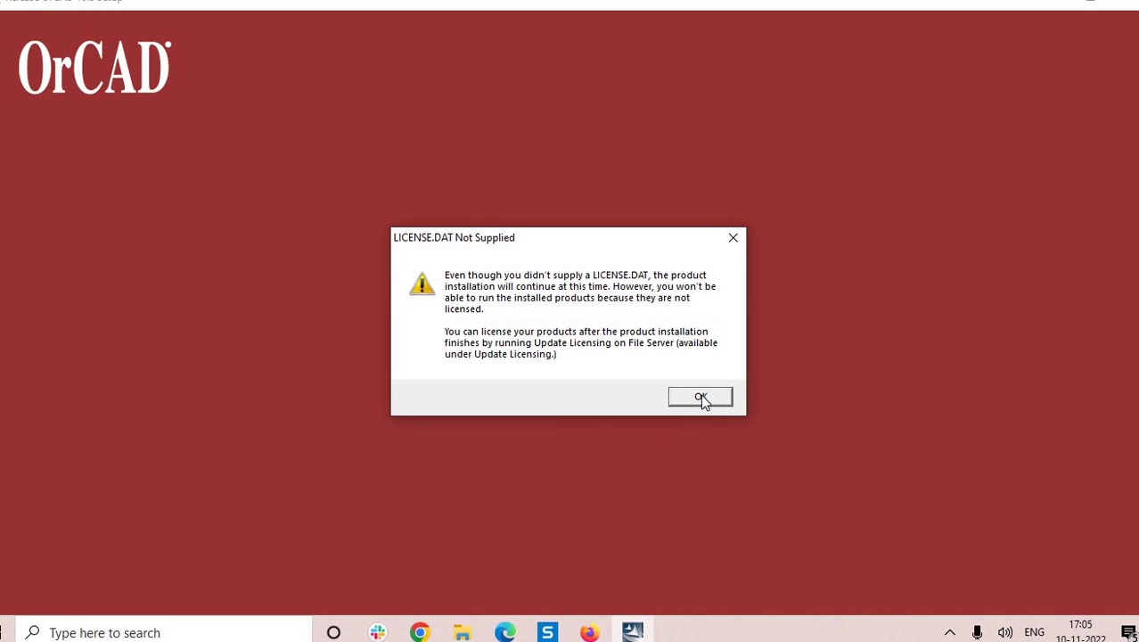
{"action": "left_click", "coordinate": [701, 397]}
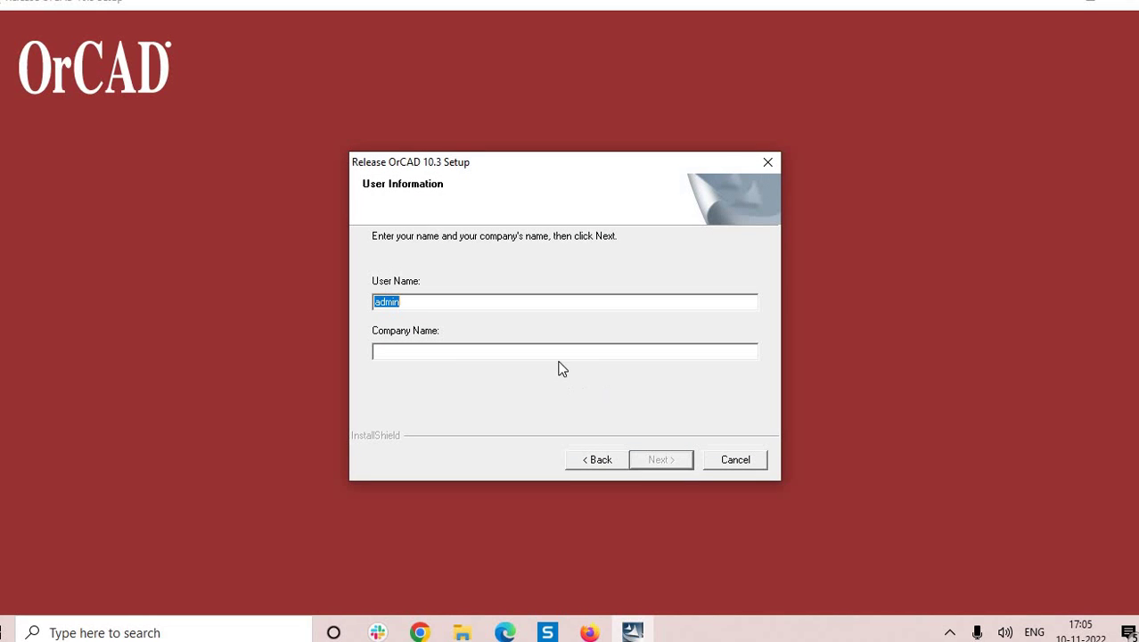
- Enter company name 'sec' and confirm the registration details
{"action": "left_click", "coordinate": [559, 354]}
{"action": "type", "text": "sec"}
{"action": "left_click", "coordinate": [677, 461]}
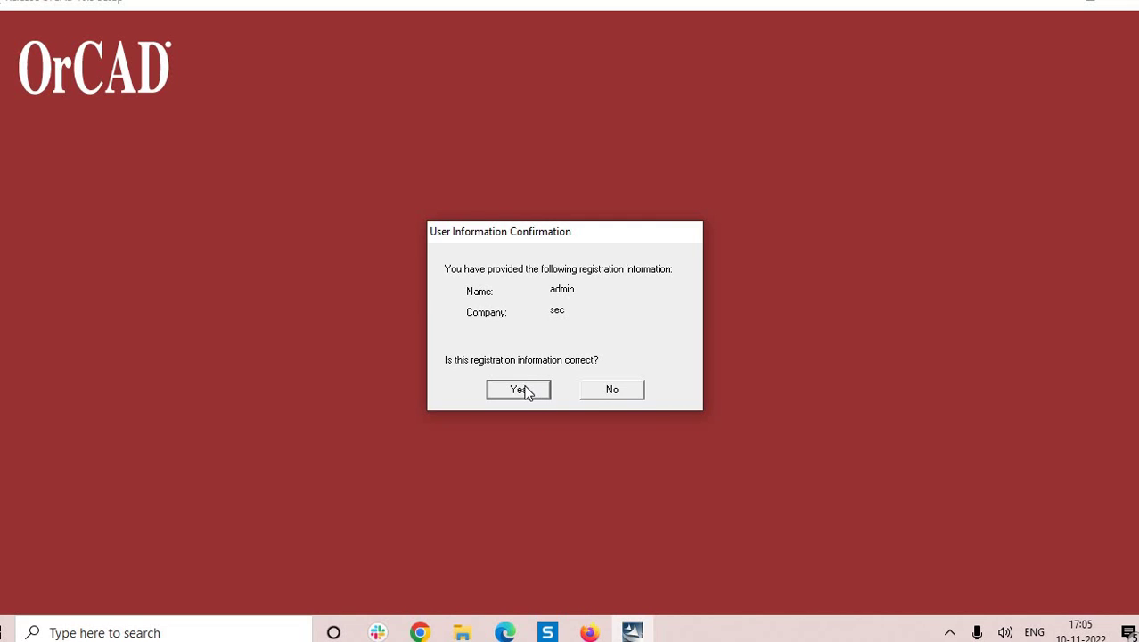
{"action": "left_click", "coordinate": [526, 391]}
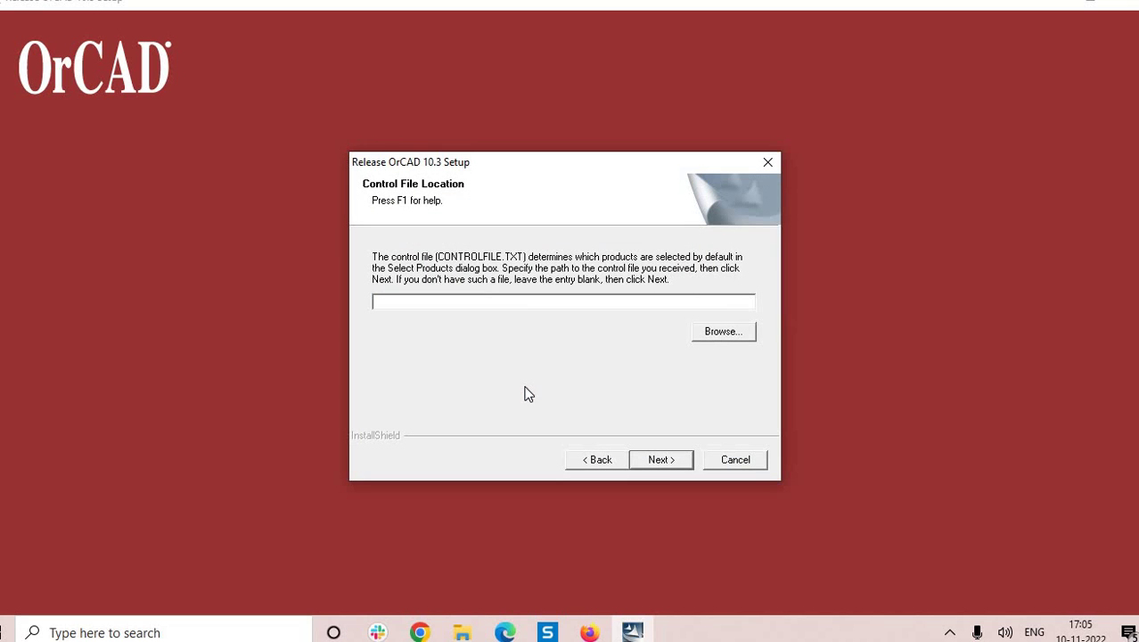
- Continue past Control File Location without a control file
{"action": "left_click", "coordinate": [657, 464]}
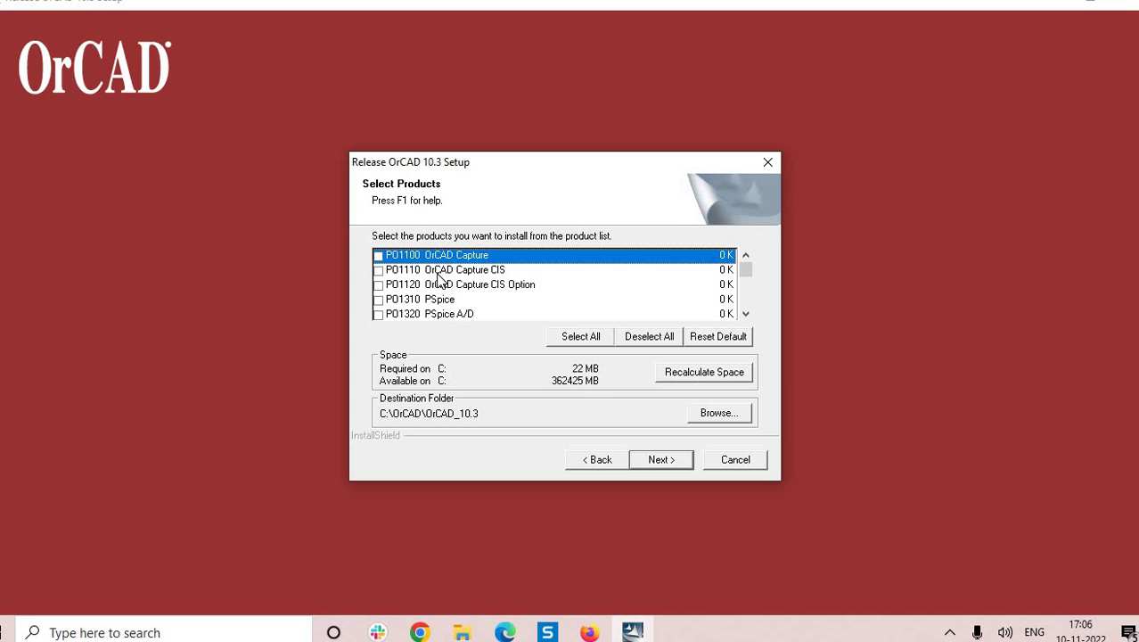
- Select all products, keep C:\OrCAD_Data, include IntelliCAD, no footprint viewer, OrCAD 10.3 program folder
{"action": "left_click", "coordinate": [581, 340]}
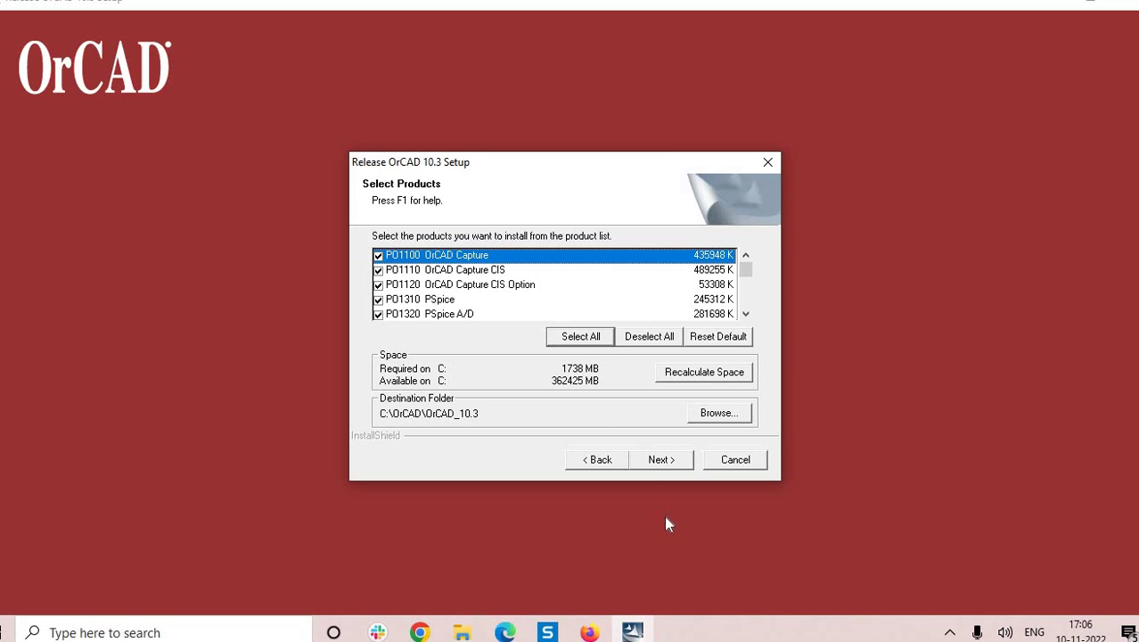
{"action": "left_click", "coordinate": [659, 460]}
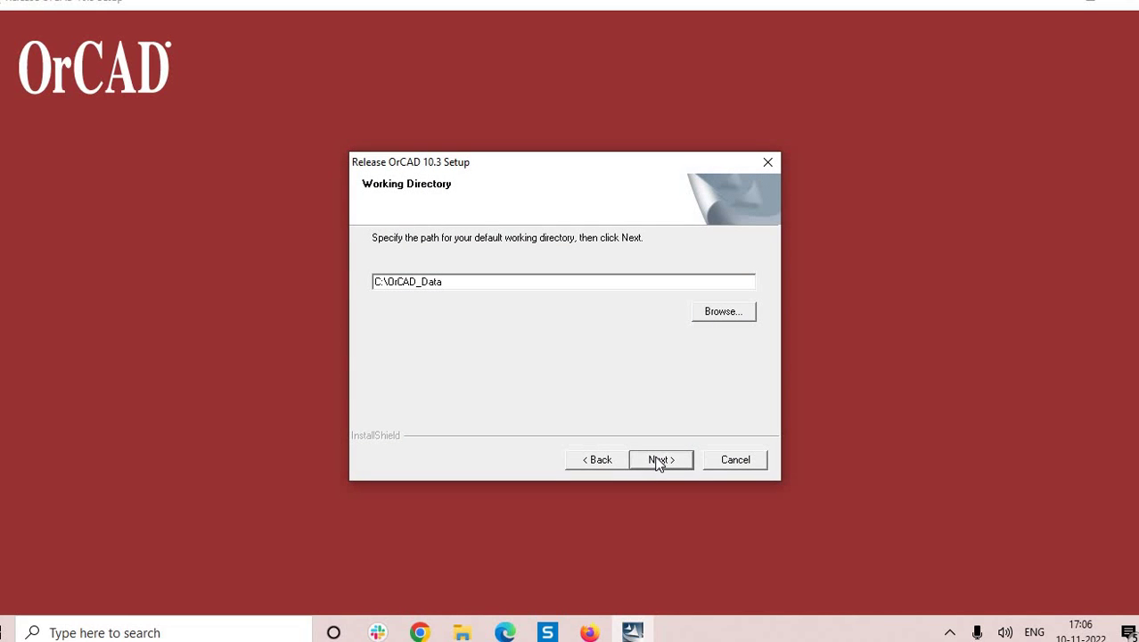
{"action": "left_click", "coordinate": [659, 460]}
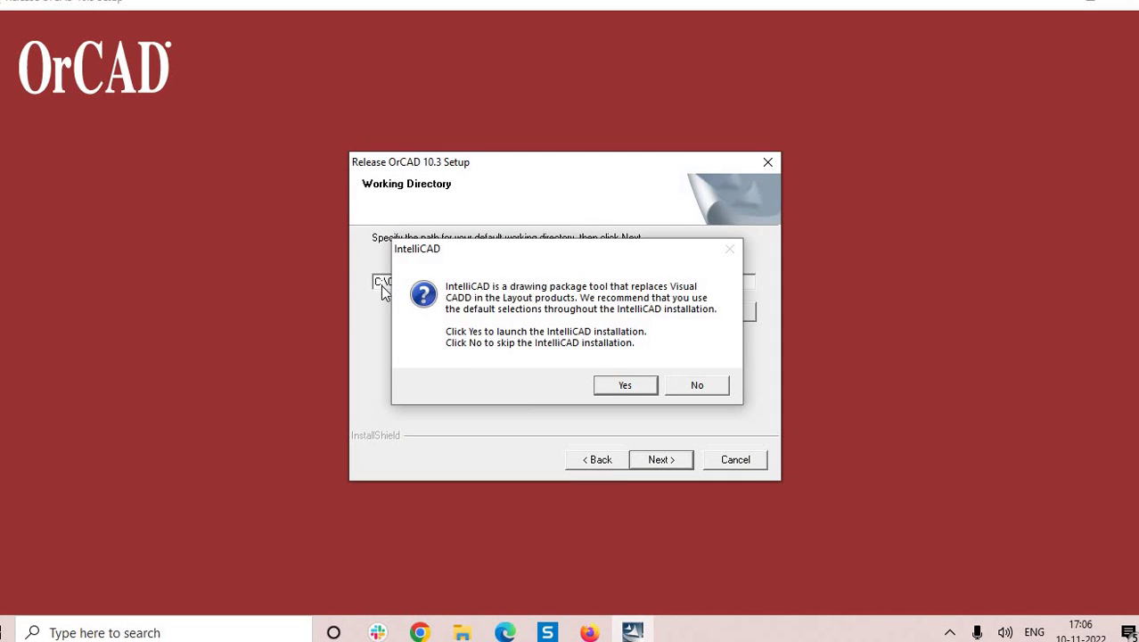
{"action": "left_click", "coordinate": [625, 385]}
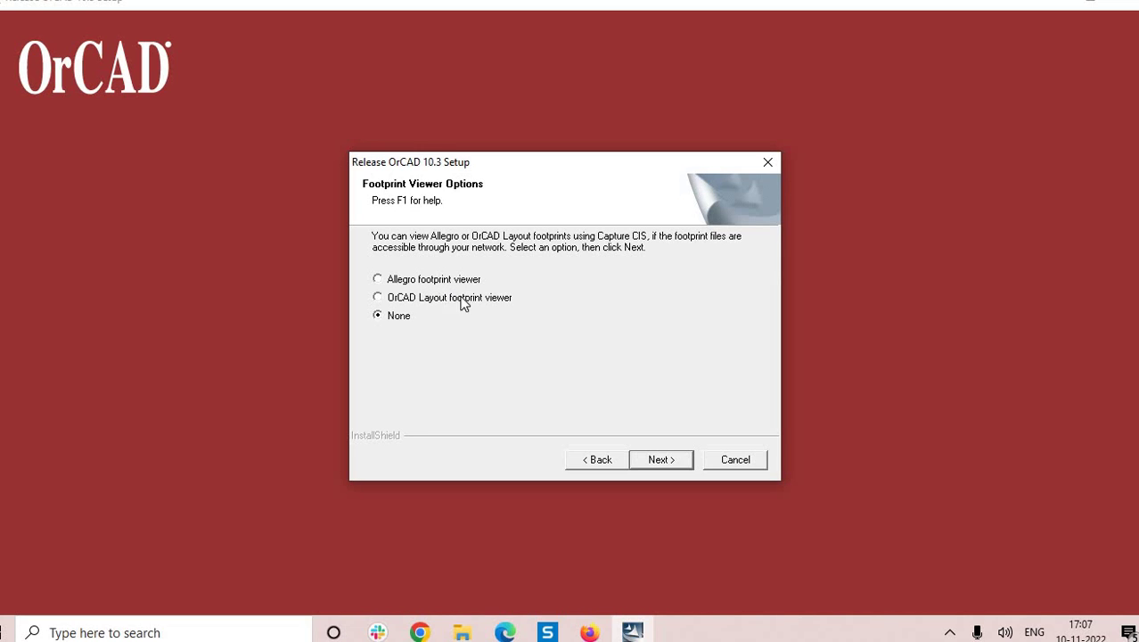
{"action": "left_click", "coordinate": [670, 460]}
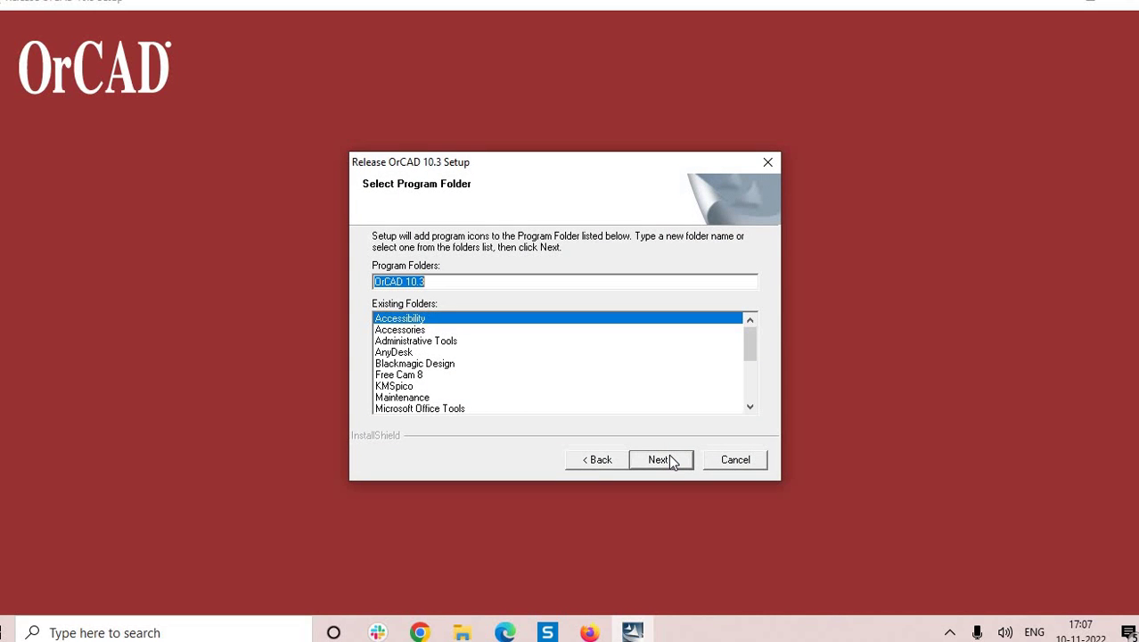
{"action": "left_click", "coordinate": [670, 460]}
- Start the installation from the summary page and let the files copy
{"action": "left_click", "coordinate": [668, 461]}
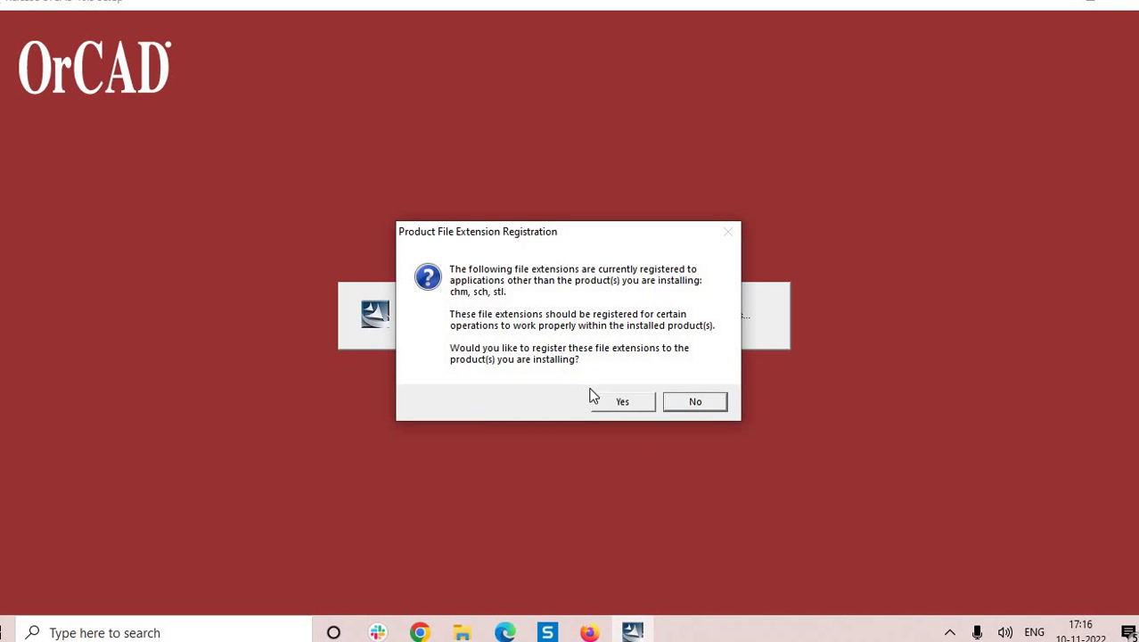
- Register chm/sch/stl to OrCAD and vhd/log to a text editor, then acknowledge the licence reminder
{"action": "left_click", "coordinate": [630, 406]}
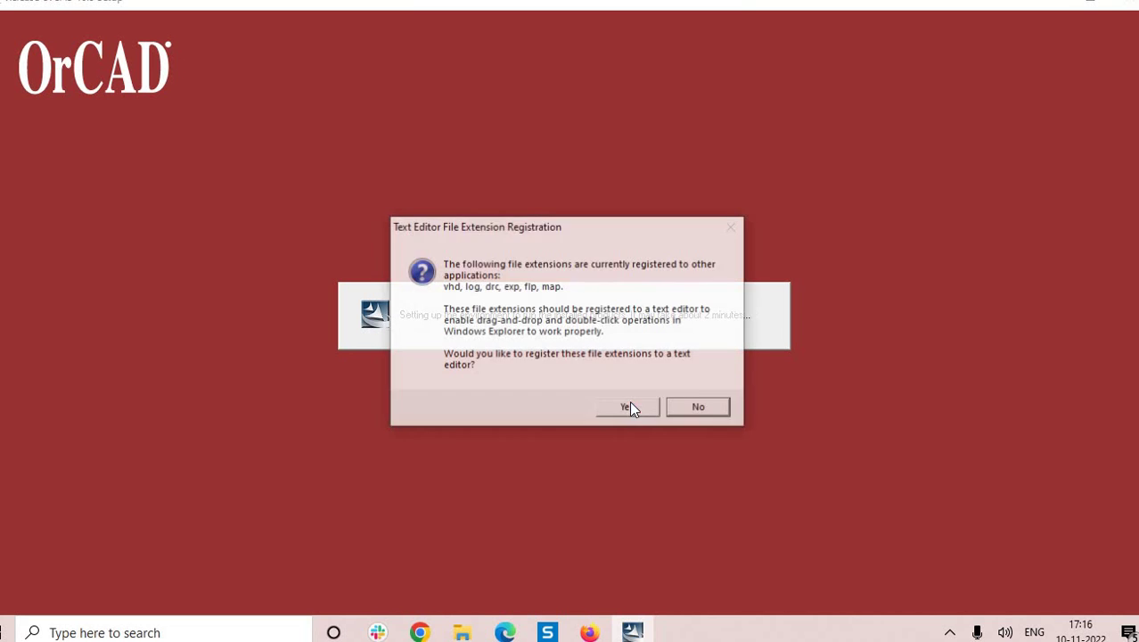
{"action": "left_click", "coordinate": [627, 410]}
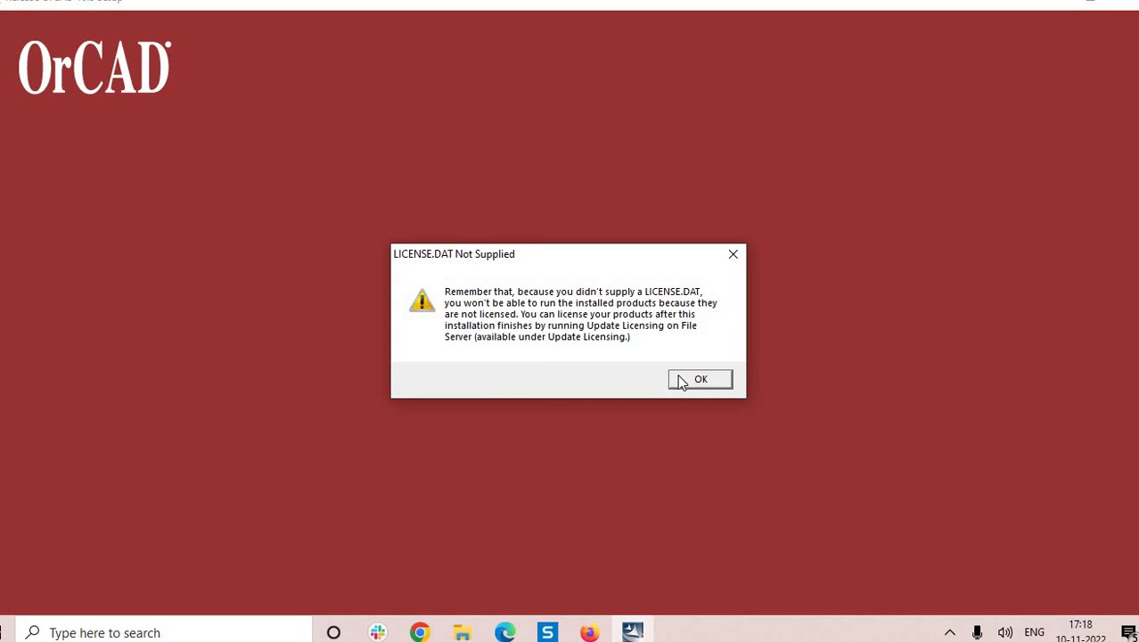
{"action": "left_click", "coordinate": [680, 381]}
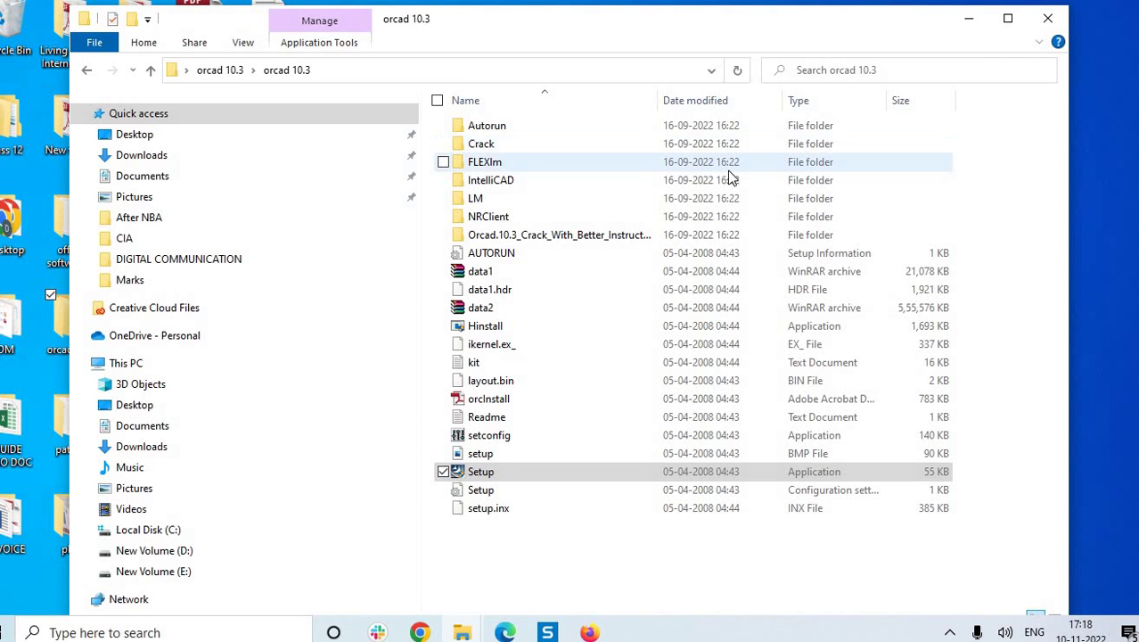
- Maximize the orcad 10.3 File Explorer window
{"action": "left_click", "coordinate": [1007, 18]}
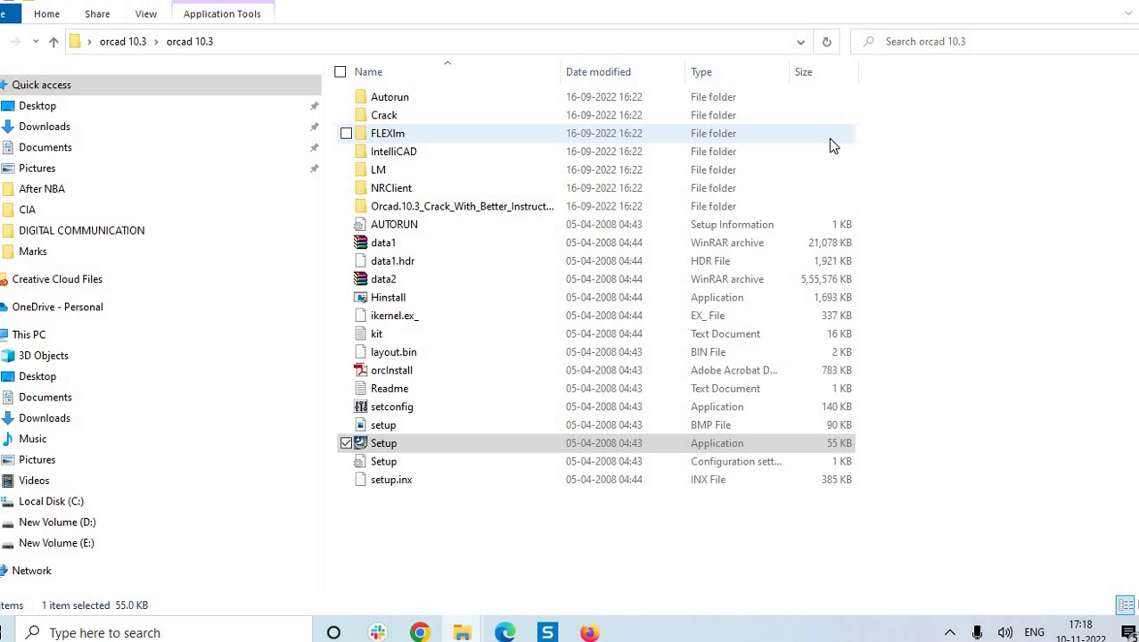
- Open install.txt from the Crack folder and scroll through its licensing instructions
{"action": "double_click", "coordinate": [706, 121]}
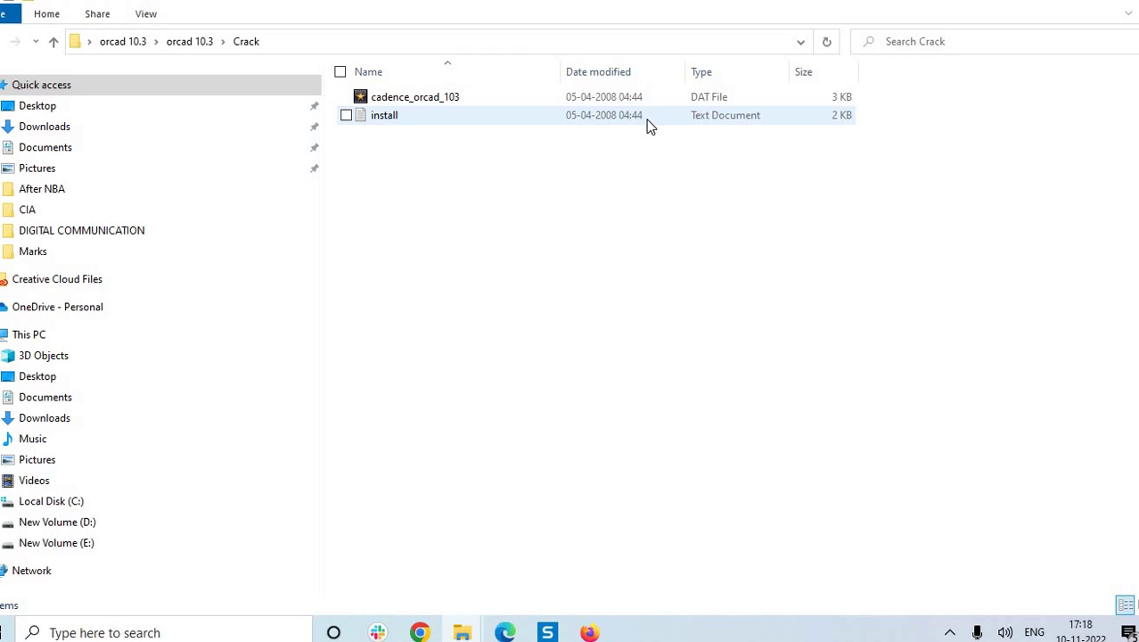
{"action": "double_click", "coordinate": [537, 116]}
{"action": "scroll", "coordinate": [578, 301], "scroll_direction": "down", "scroll_amount": 2}
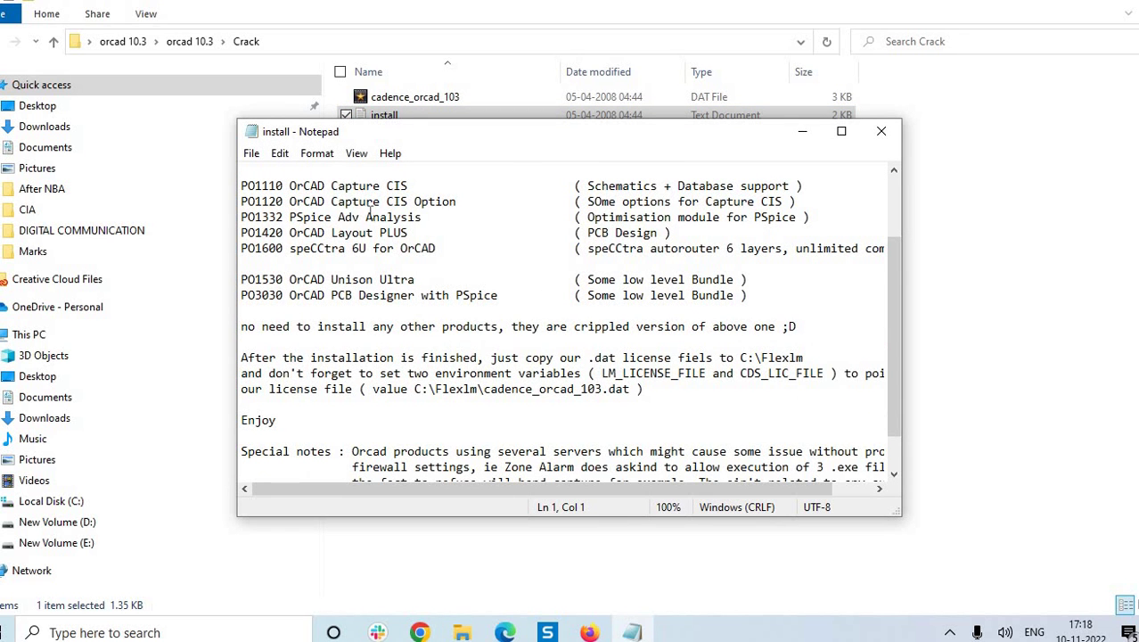
{"action": "scroll", "coordinate": [436, 314], "scroll_direction": "down", "scroll_amount": 1}
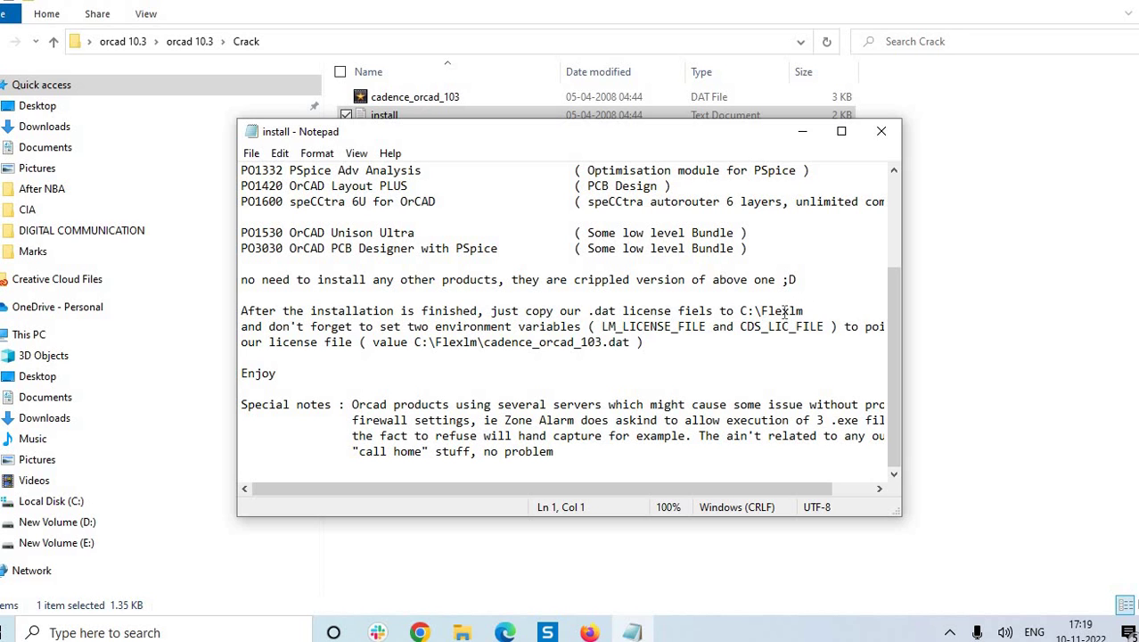
- Copy the cadence_orcad_103 licence file
{"action": "left_click", "coordinate": [447, 100]}
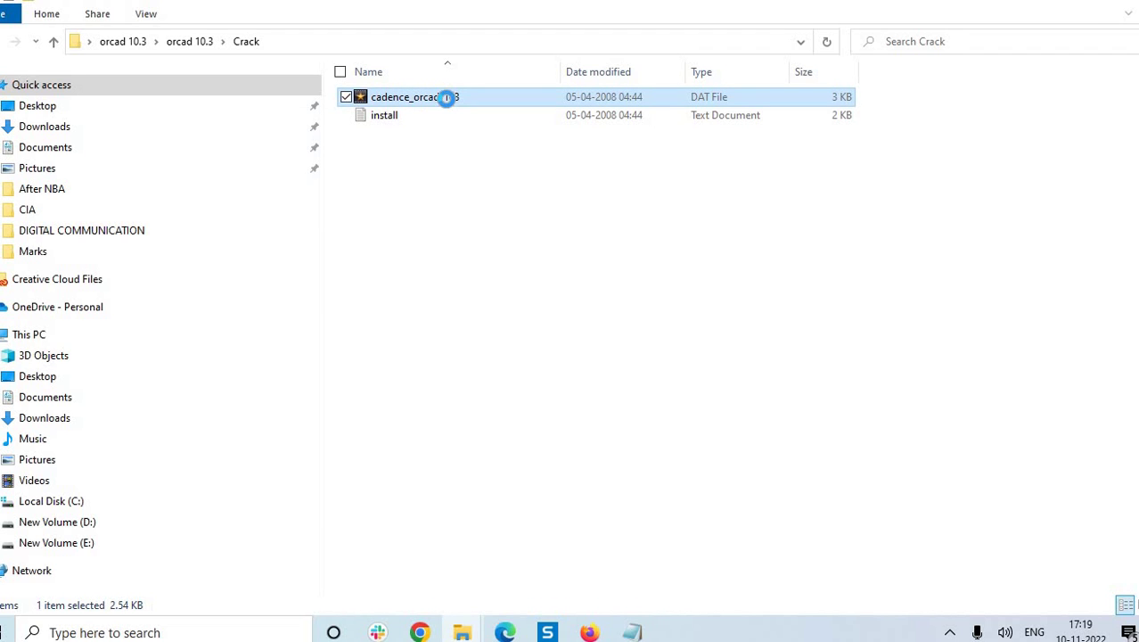
{"action": "right_click", "coordinate": [446, 99]}
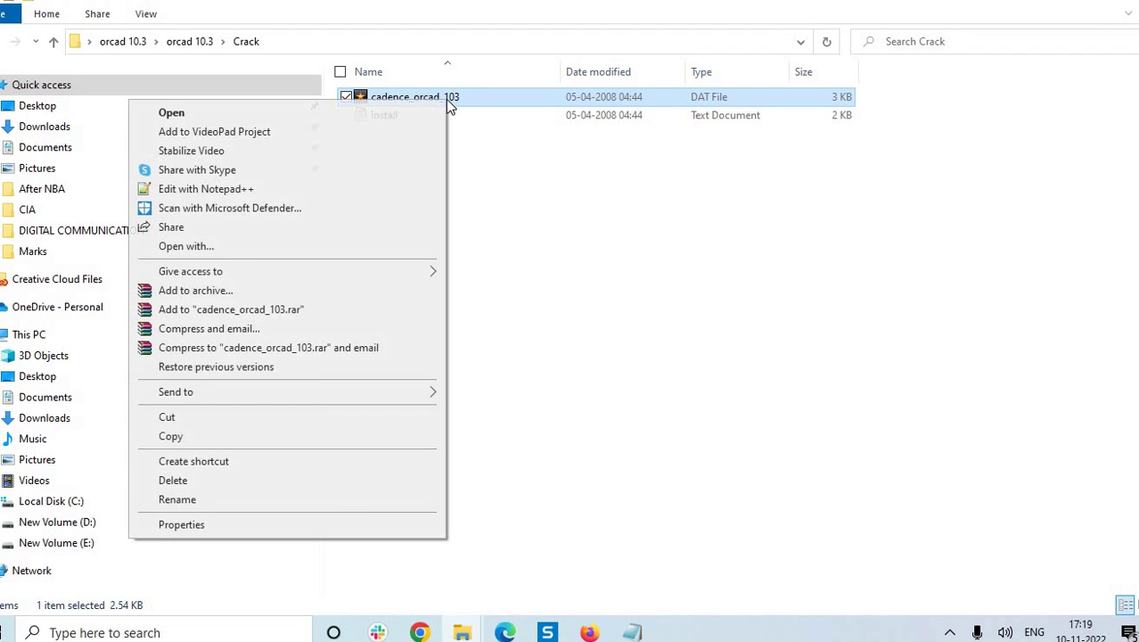
{"action": "left_click", "coordinate": [283, 441]}
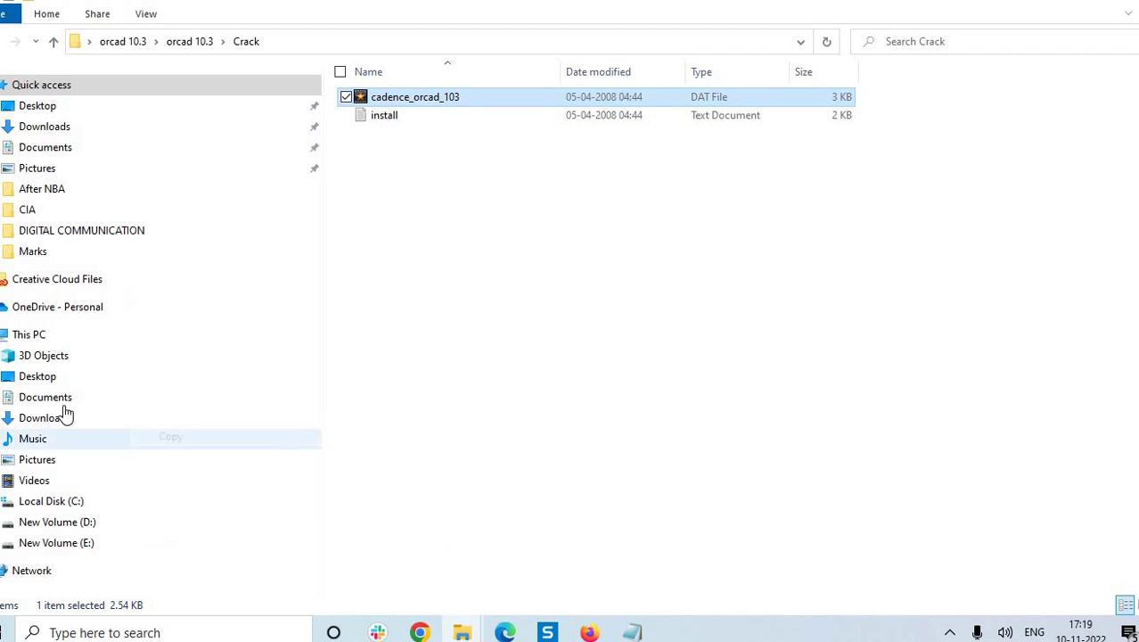
- Create a new folder named Flexlm on Local Disk (C:) and open it
{"action": "left_click", "coordinate": [54, 502]}
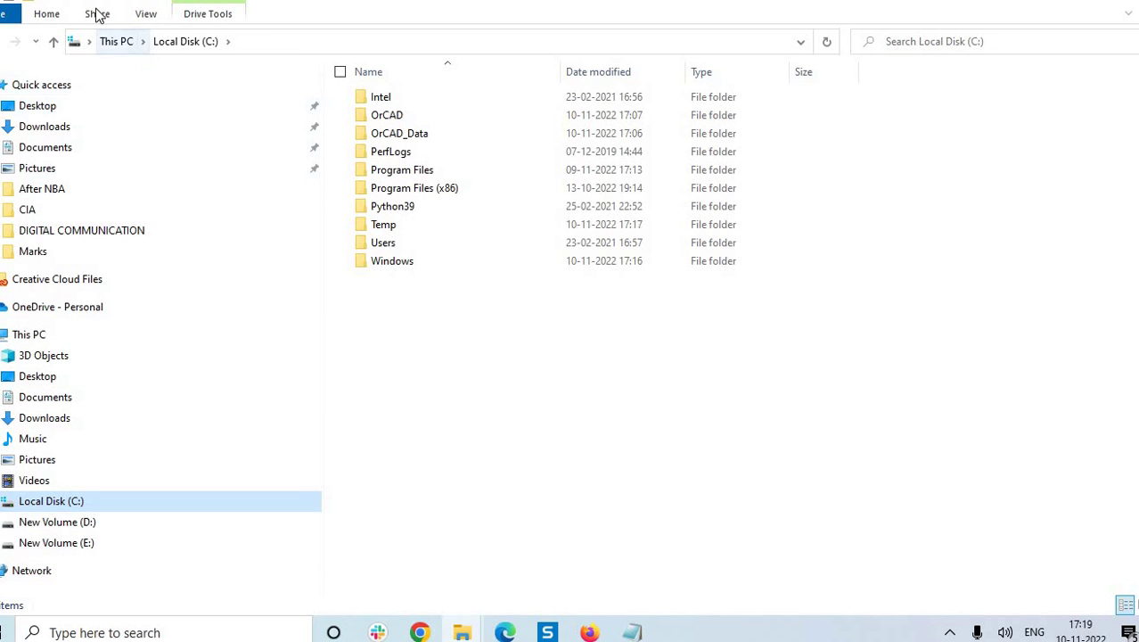
{"action": "right_click", "coordinate": [422, 327]}
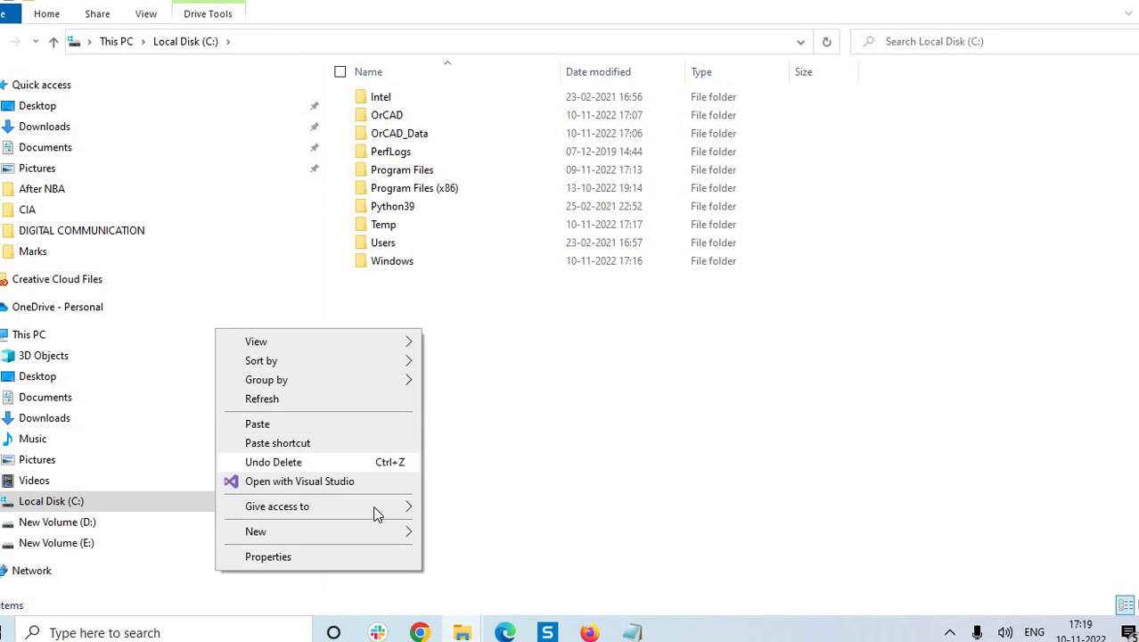
{"action": "mouse_move", "coordinate": [384, 531]}
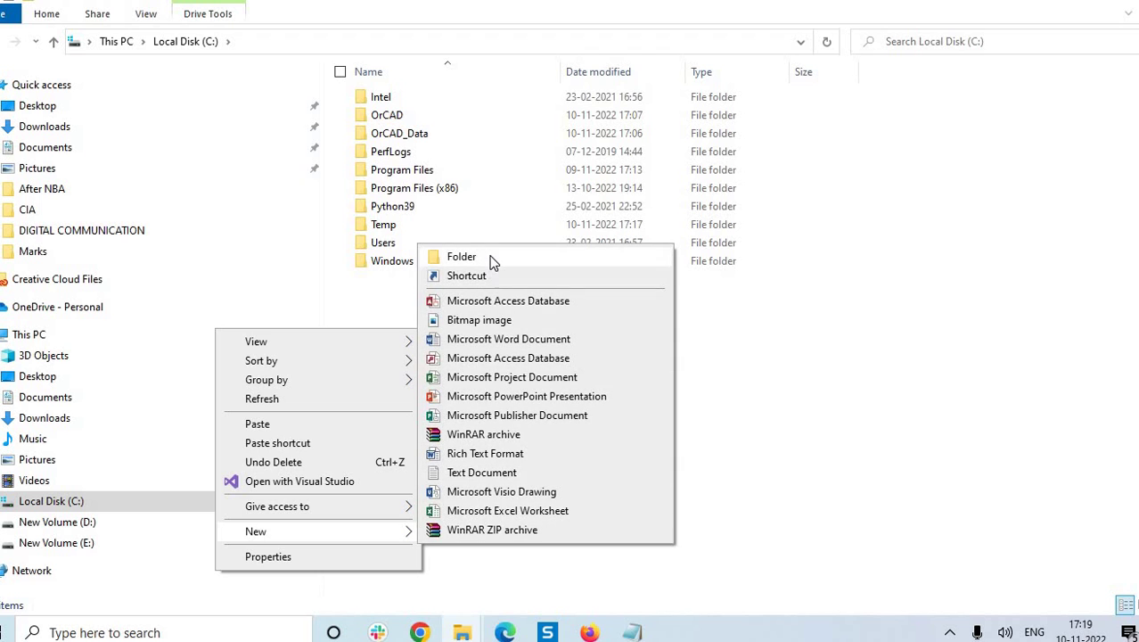
{"action": "left_click", "coordinate": [462, 257]}
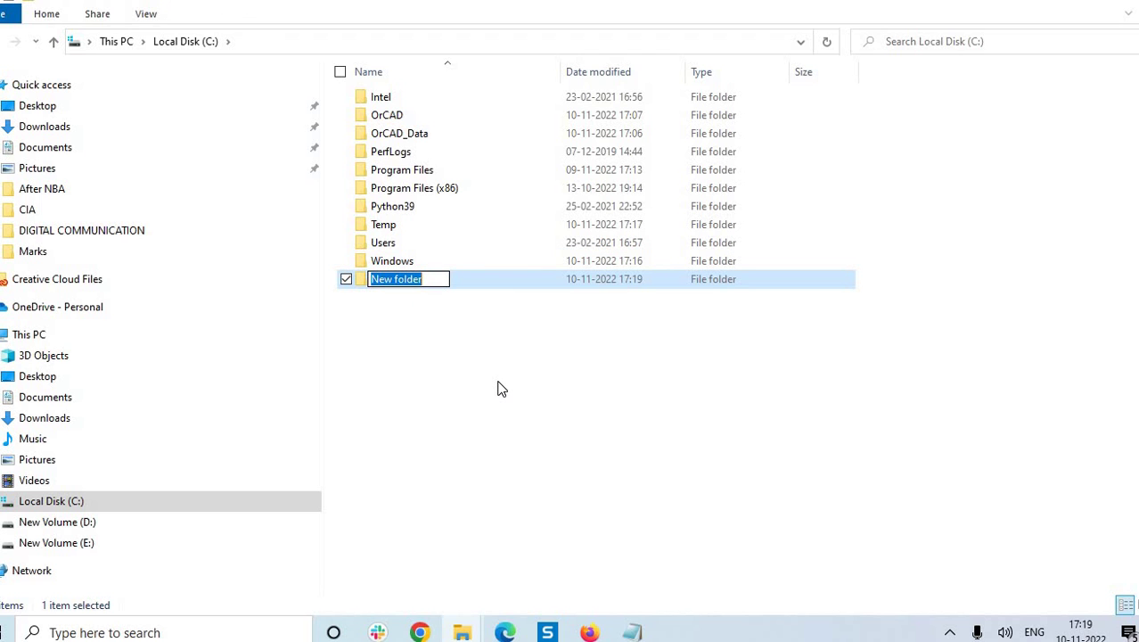
{"action": "type", "text": "F"}
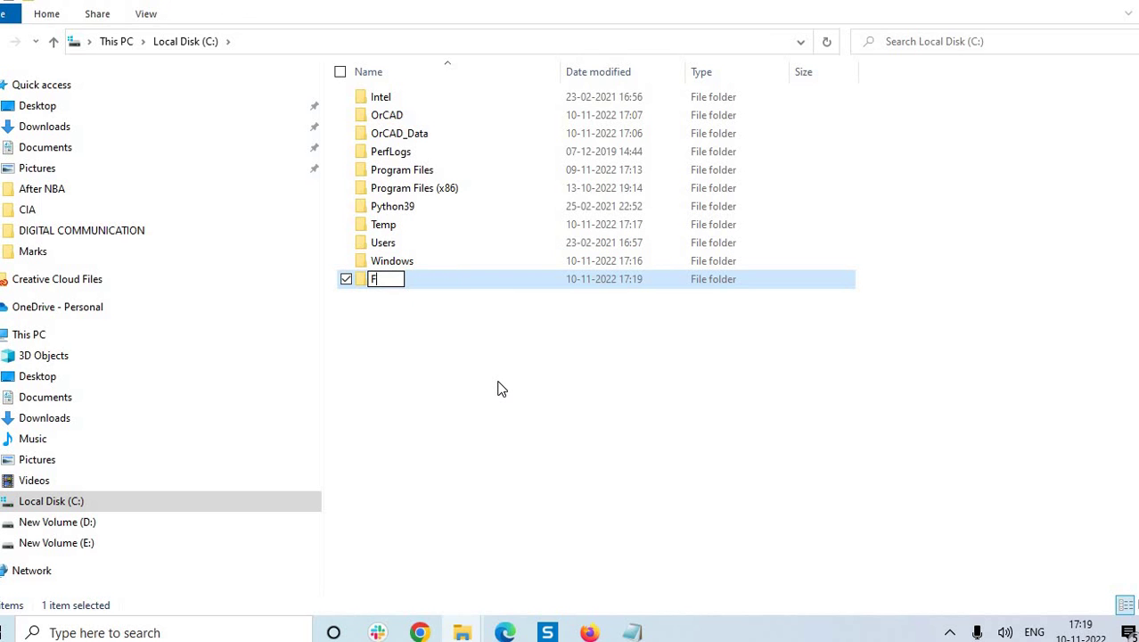
{"action": "type", "text": "lexlm"}
{"action": "key", "text": "Return"}
{"action": "key", "text": "Return"}
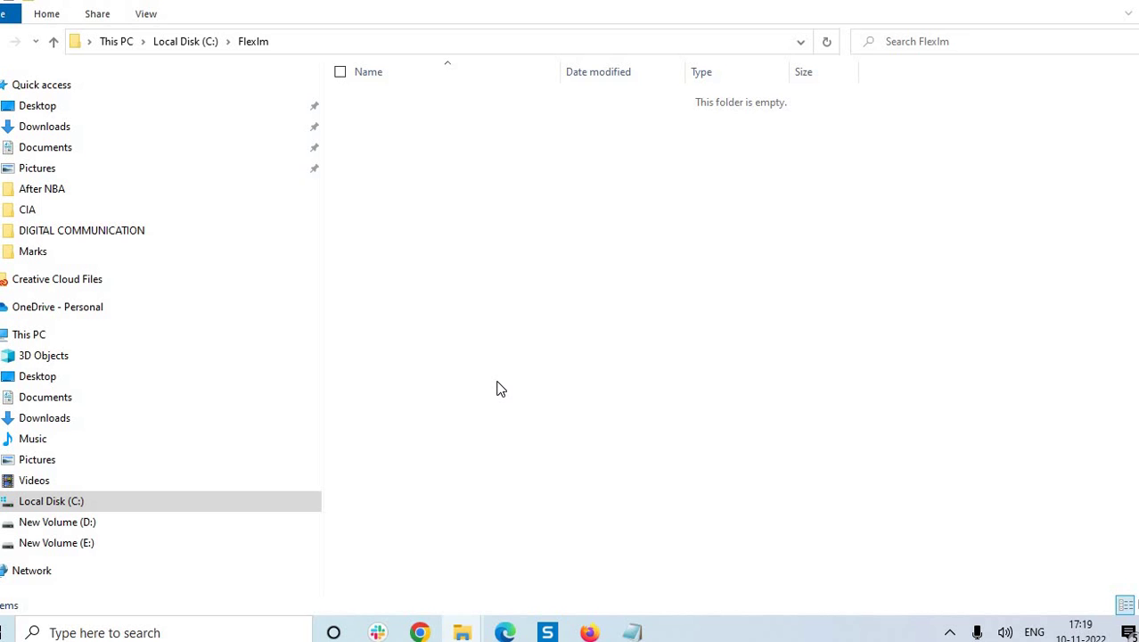
- Paste the licence file into the Flexlm folder
{"action": "right_click", "coordinate": [528, 216]}
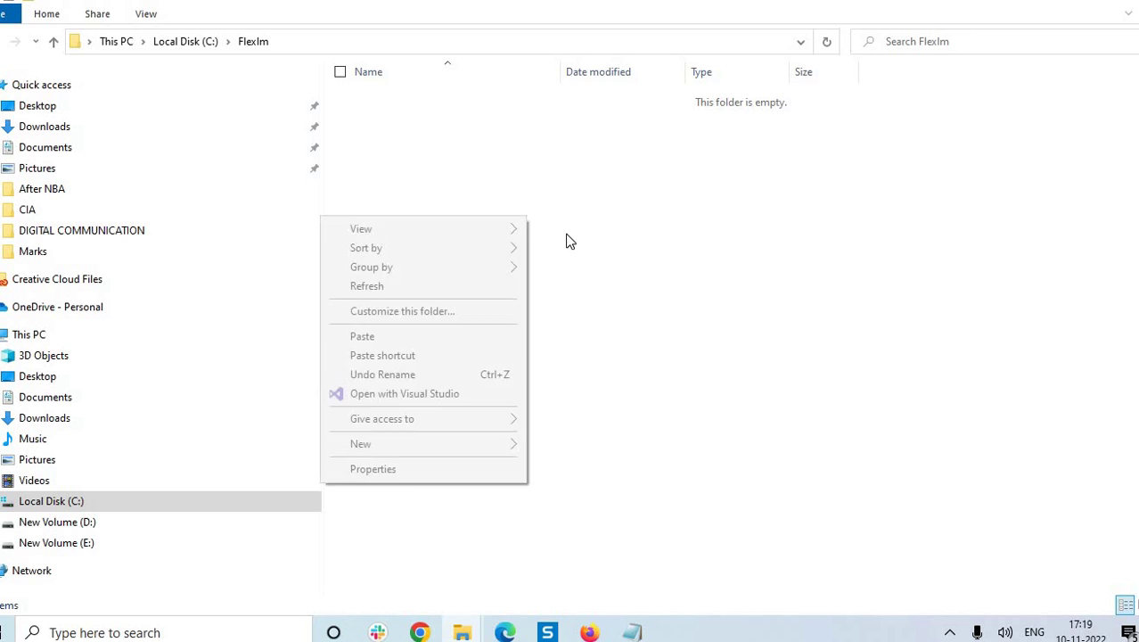
{"action": "left_click", "coordinate": [421, 337]}
{"action": "left_click", "coordinate": [506, 214]}
{"action": "left_click", "coordinate": [632, 629]}
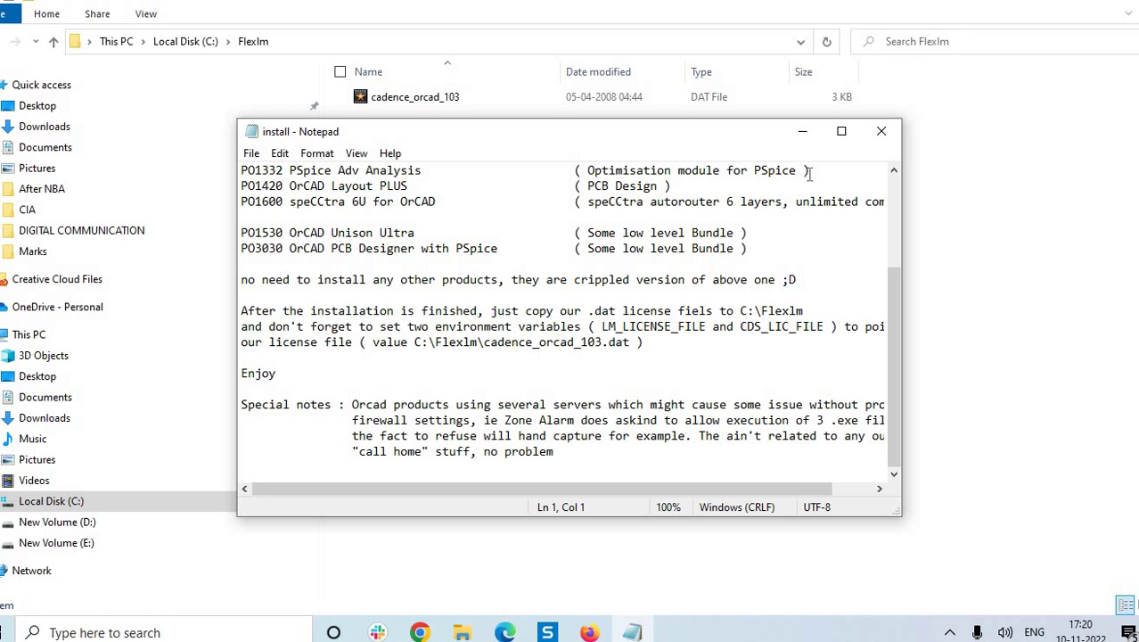
{"action": "left_click", "coordinate": [840, 131]}
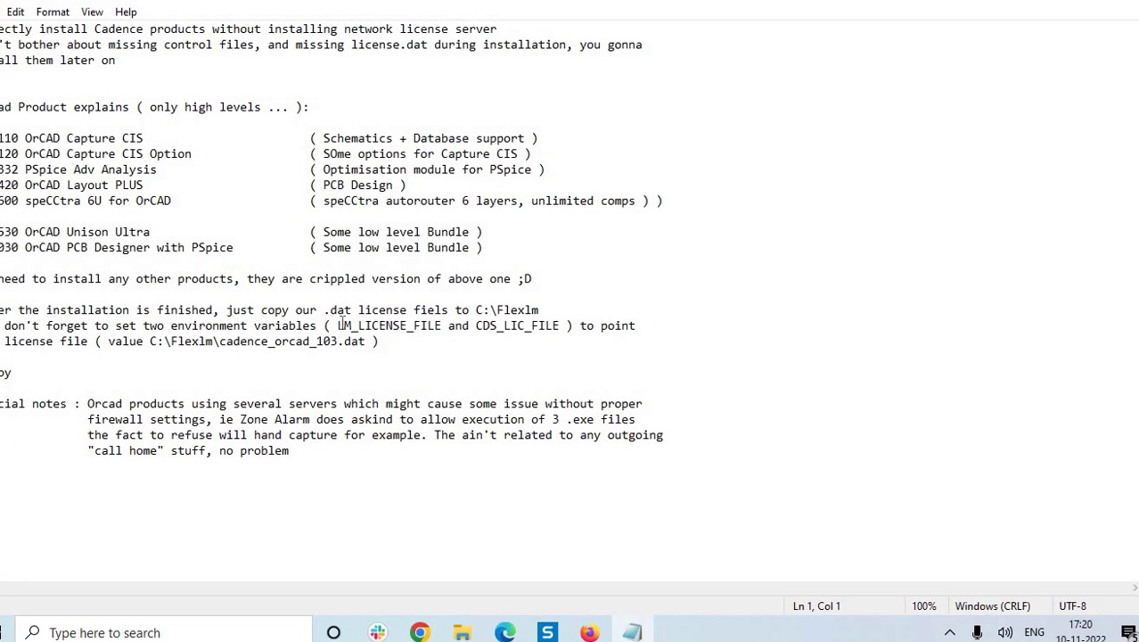
{"action": "left_click", "coordinate": [342, 323]}
{"action": "left_click", "coordinate": [1056, 1]}
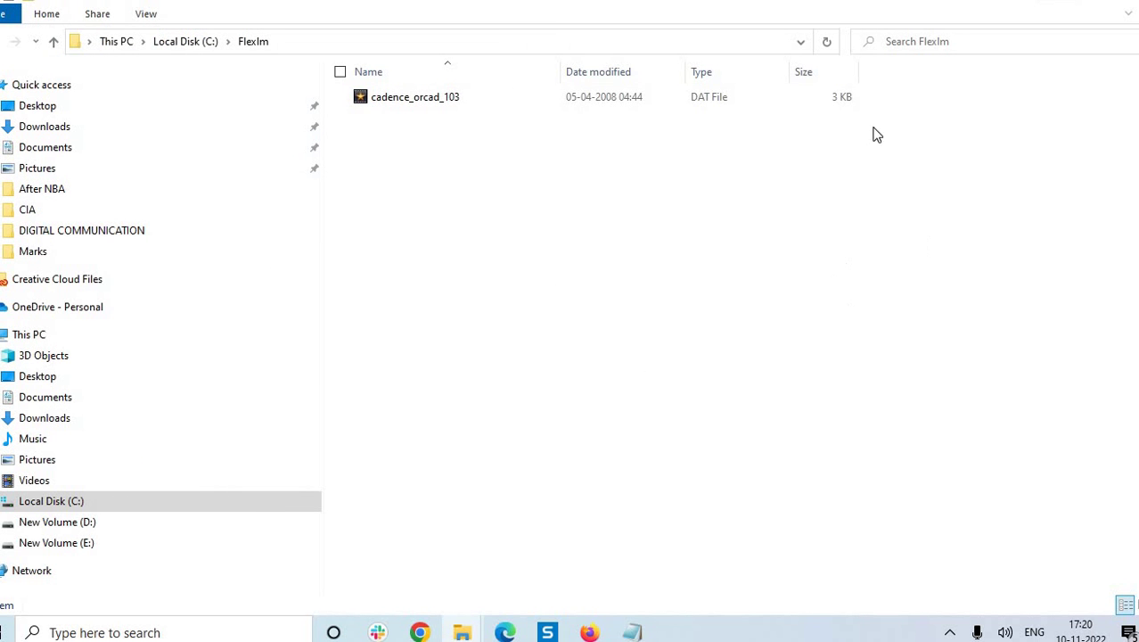
- Open This PC's Properties and review the device and Windows 10 Home 21H2 specifications
{"action": "right_click", "coordinate": [65, 337]}
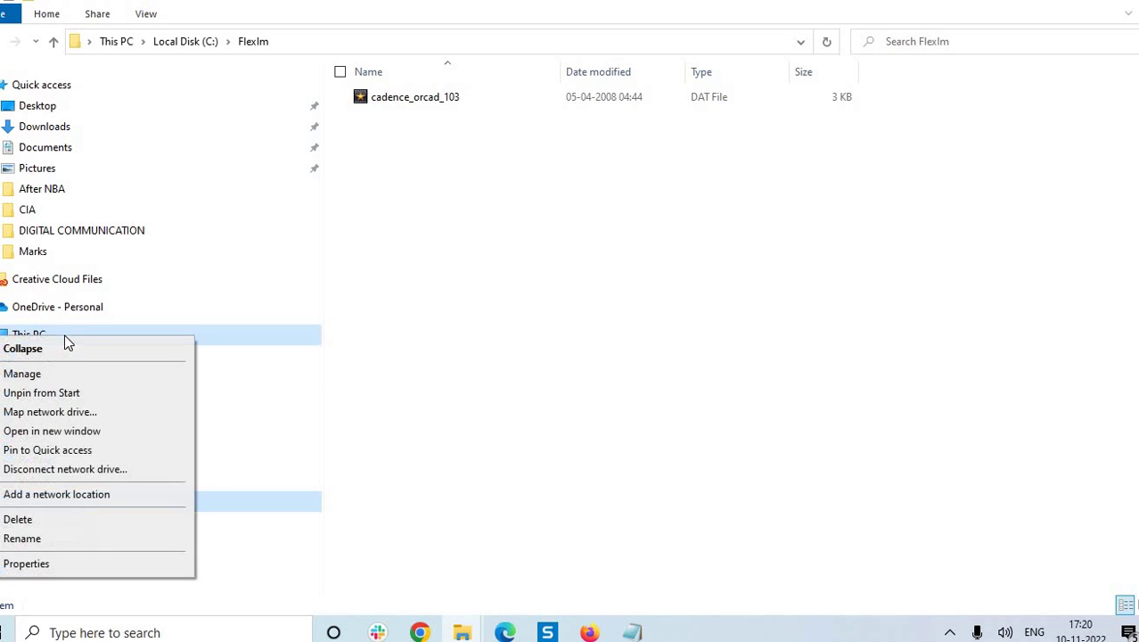
{"action": "left_click", "coordinate": [101, 563]}
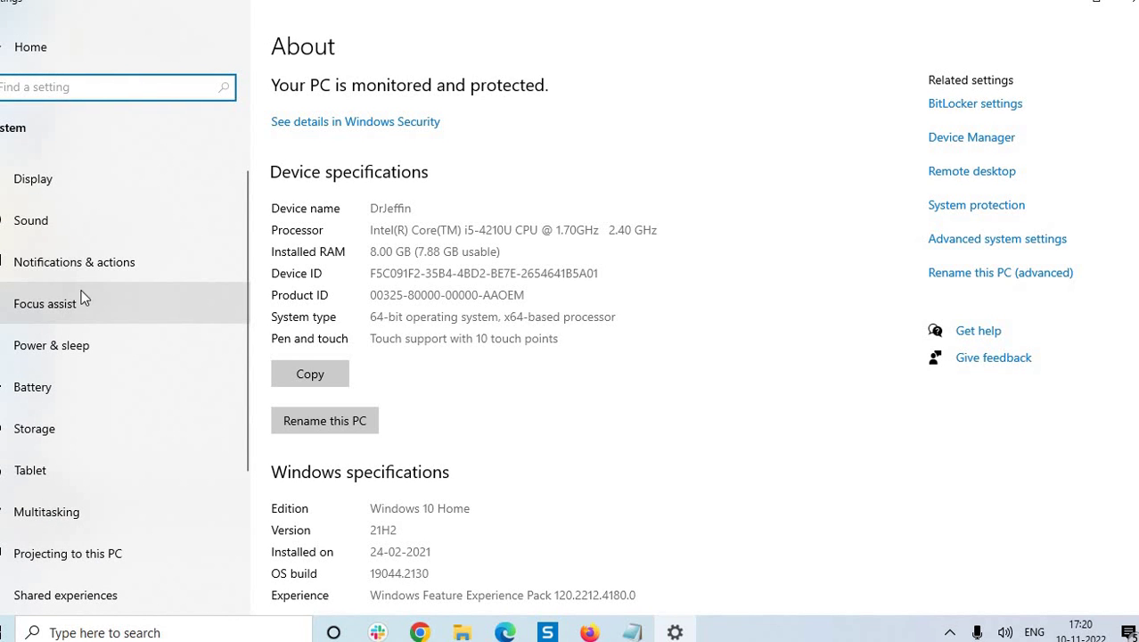
{"action": "scroll", "coordinate": [86, 294], "scroll_direction": "down", "scroll_amount": 3}
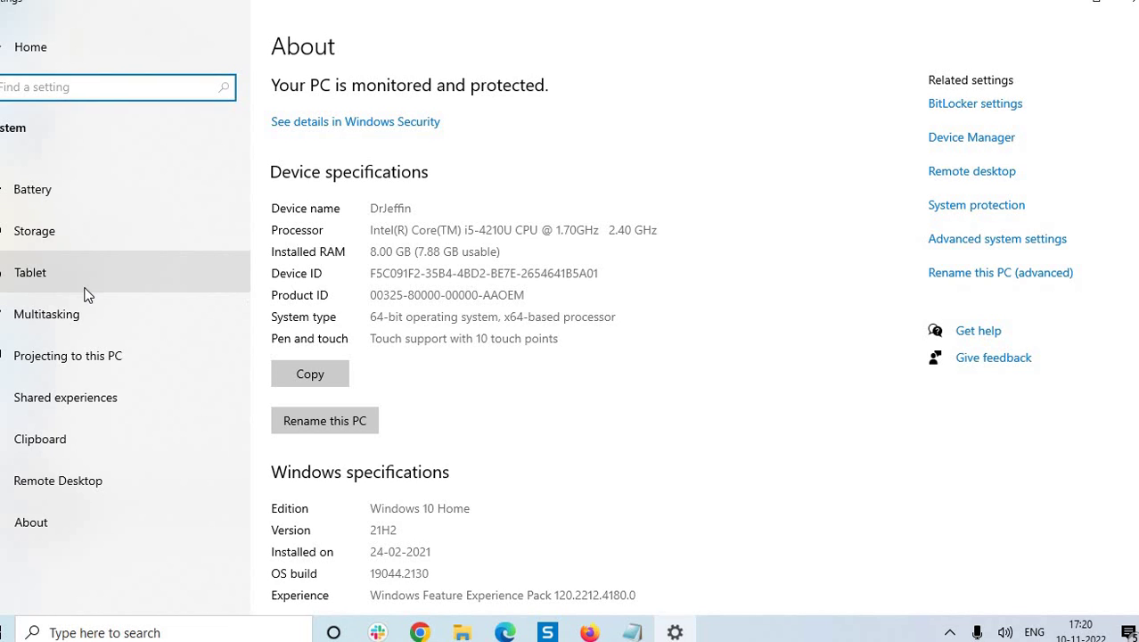
{"action": "scroll", "coordinate": [92, 323], "scroll_direction": "up", "scroll_amount": 3}
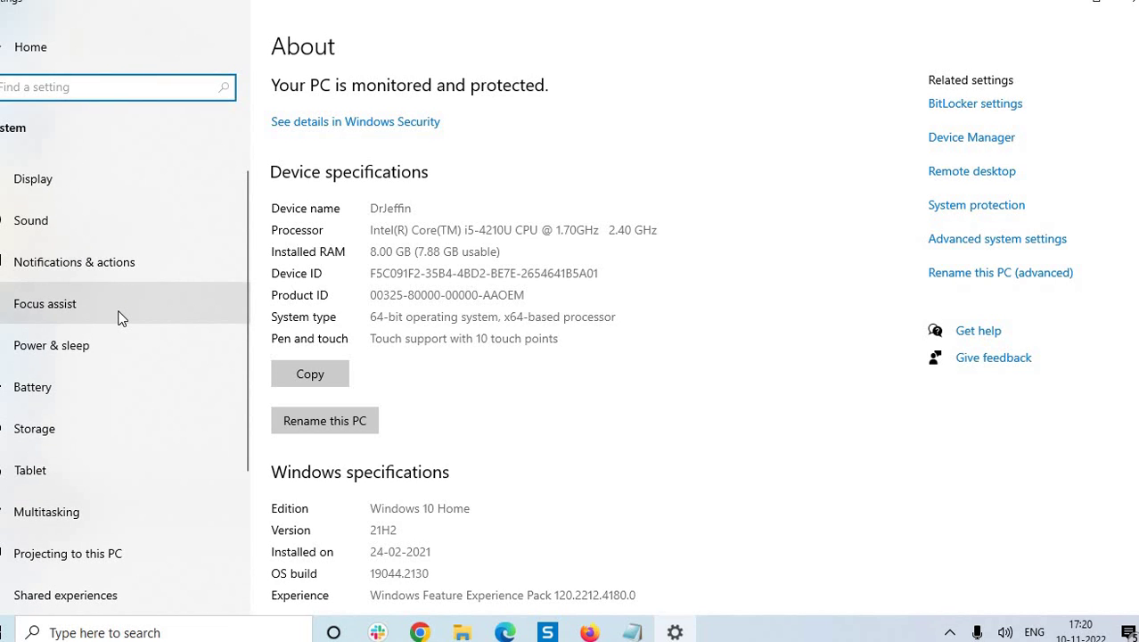
{"action": "scroll", "coordinate": [121, 318], "scroll_direction": "down", "scroll_amount": 3}
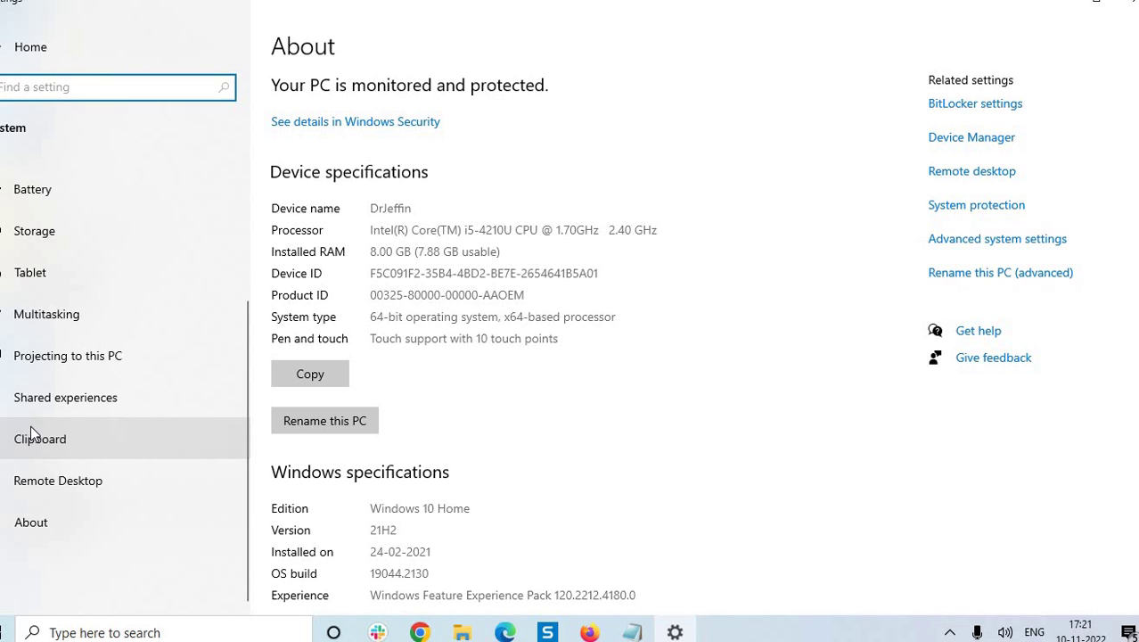
{"action": "left_click", "coordinate": [600, 443]}
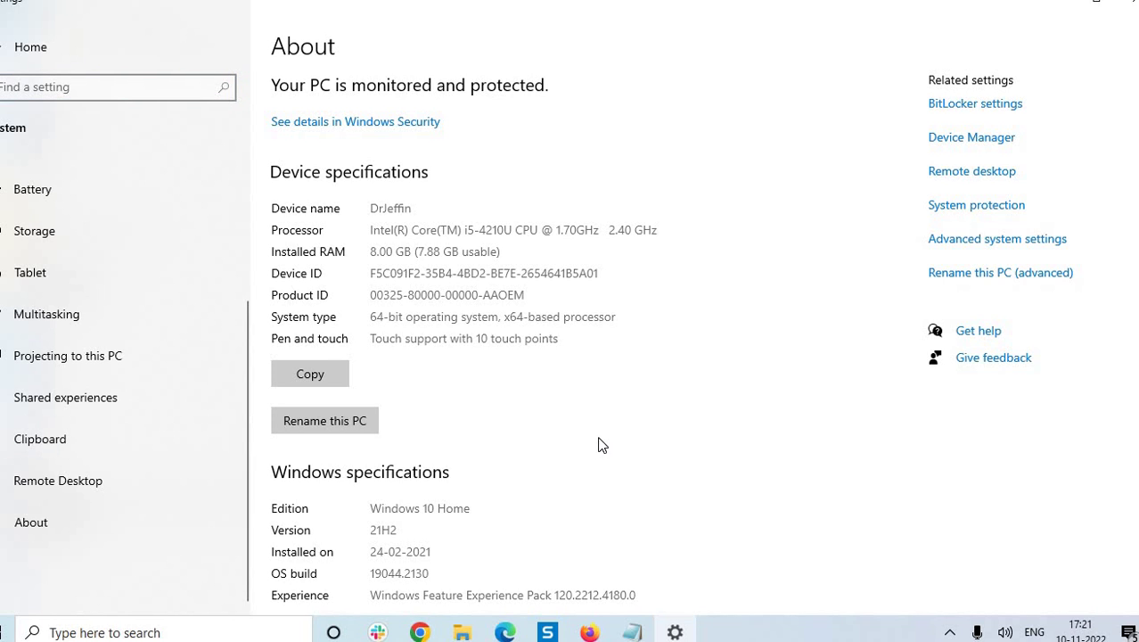
- Go through Advanced system settings to the Environment Variables dialog
{"action": "left_click", "coordinate": [972, 246]}
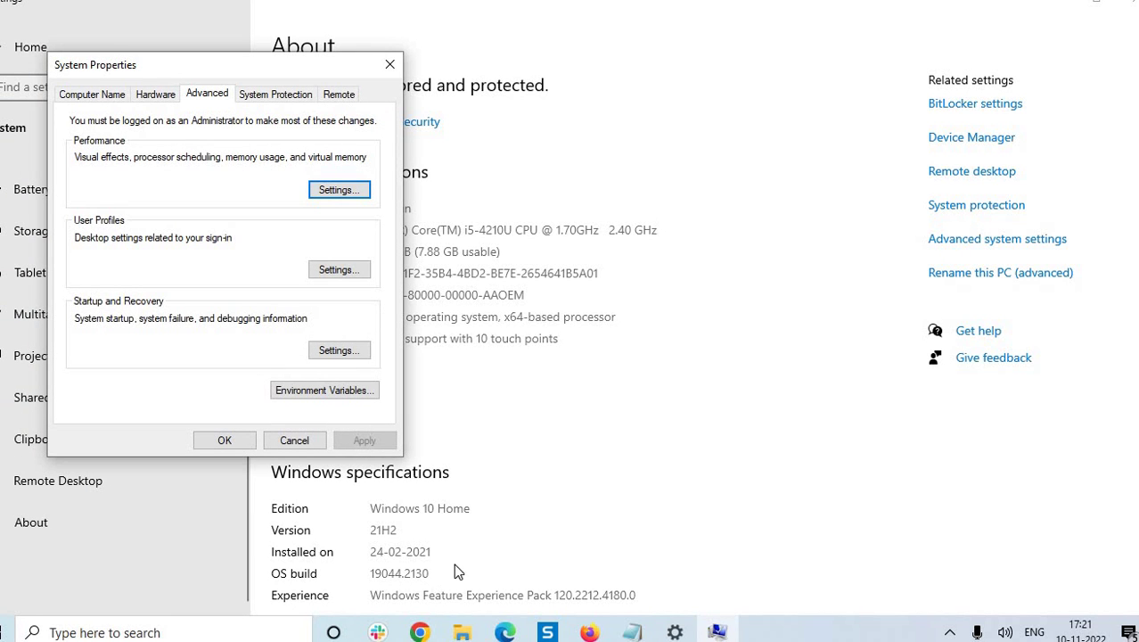
{"action": "left_click", "coordinate": [340, 396]}
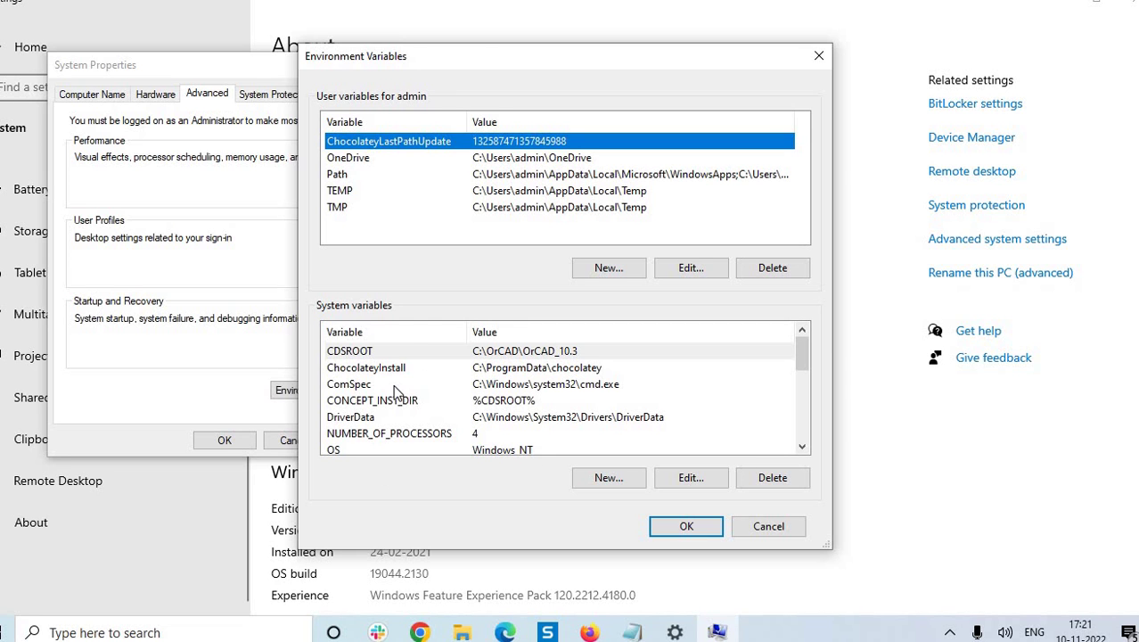
{"action": "left_click", "coordinate": [633, 632]}
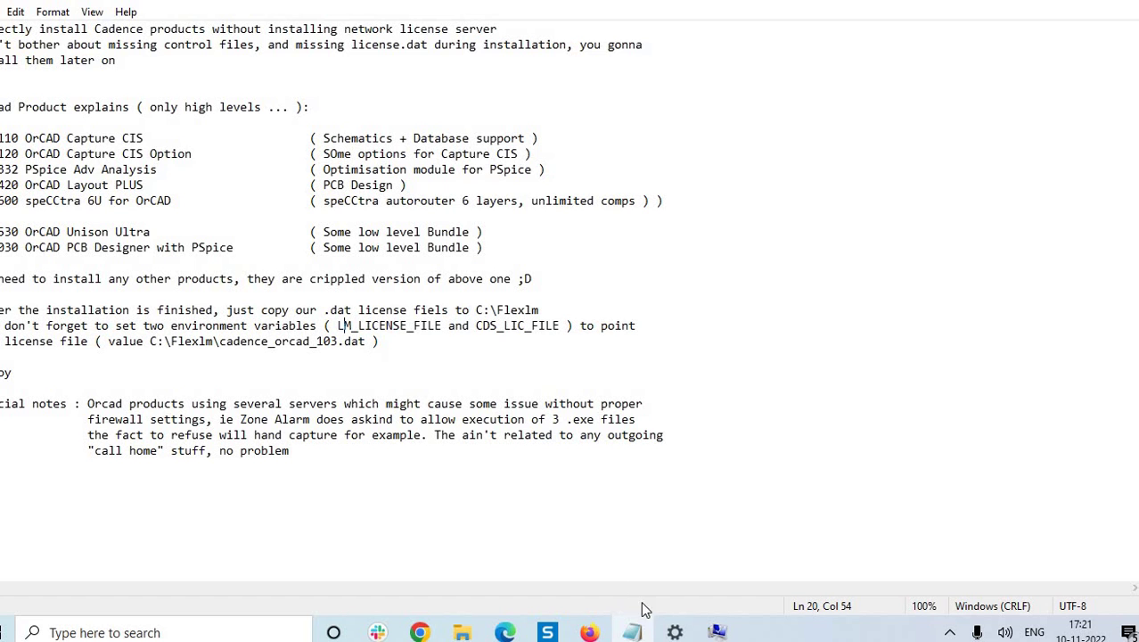
{"action": "left_click", "coordinate": [717, 632]}
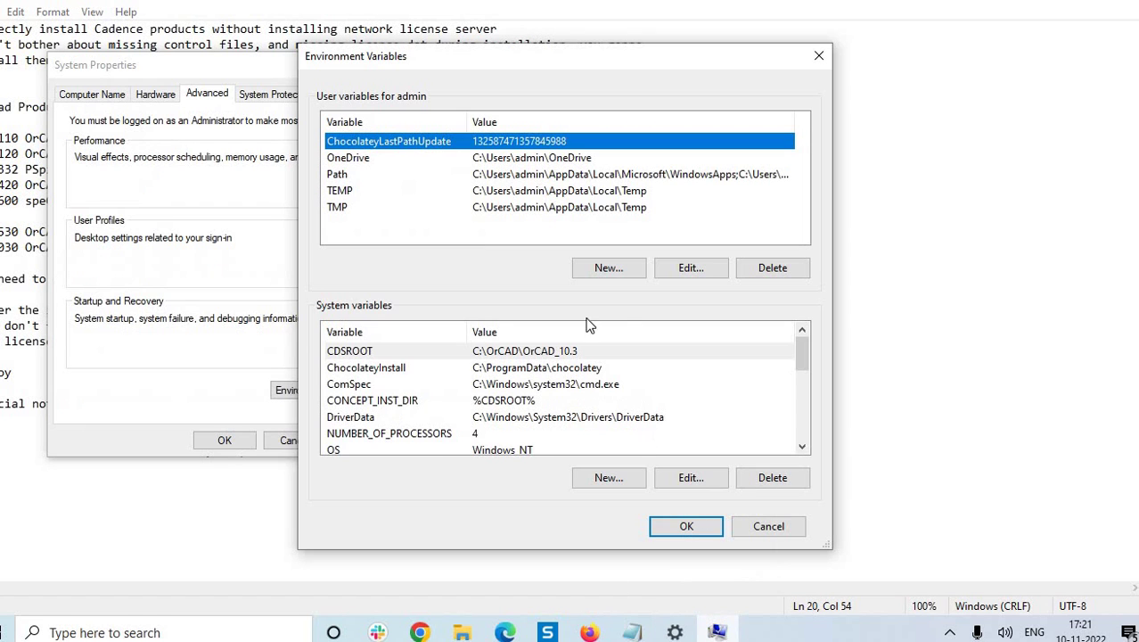
- Start a new user variable and paste LM_LICENSE_FILE from the notes as its name
{"action": "left_click", "coordinate": [607, 268]}
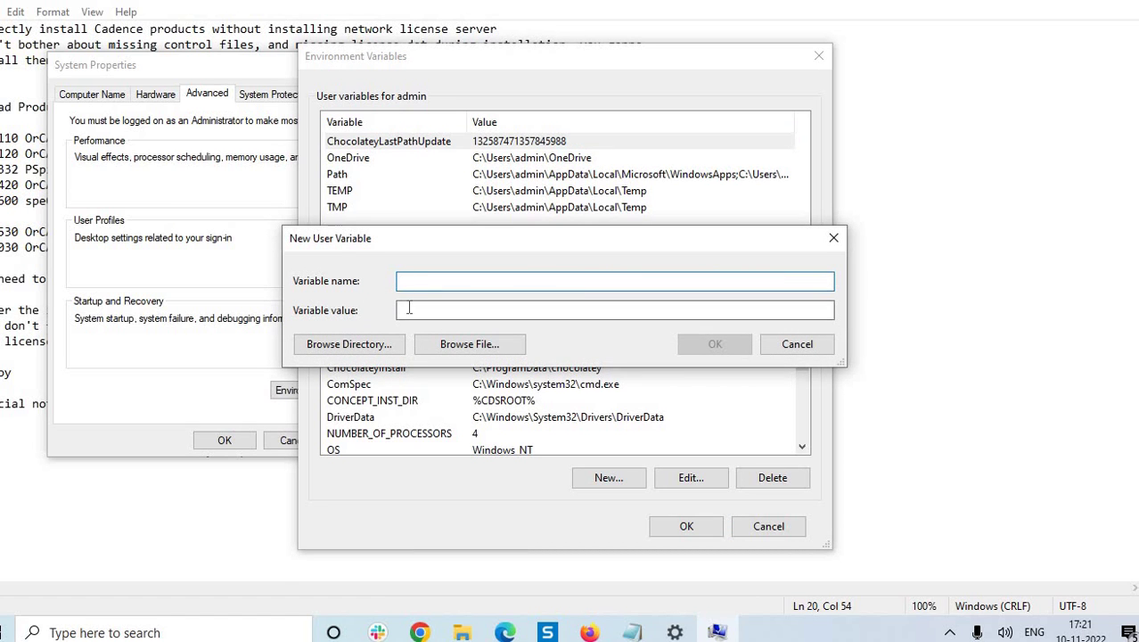
{"action": "left_click", "coordinate": [632, 629]}
{"action": "left_click_drag", "start_coordinate": [443, 325], "coordinate": [339, 328]}
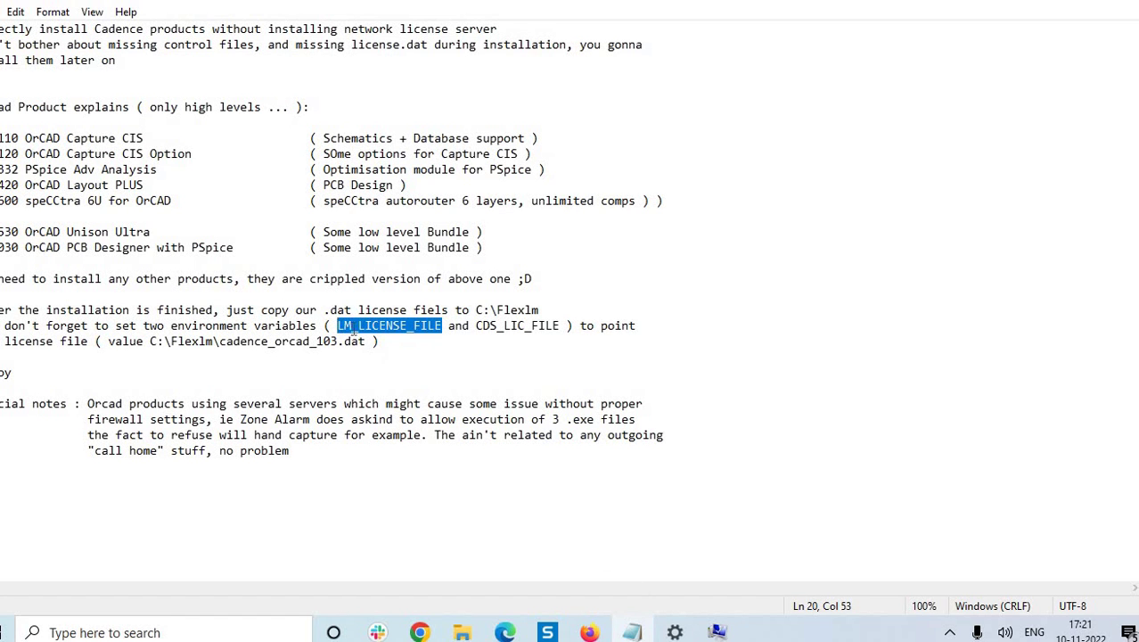
{"action": "right_click", "coordinate": [354, 325]}
{"action": "left_click", "coordinate": [241, 382]}
{"action": "left_click", "coordinate": [717, 631]}
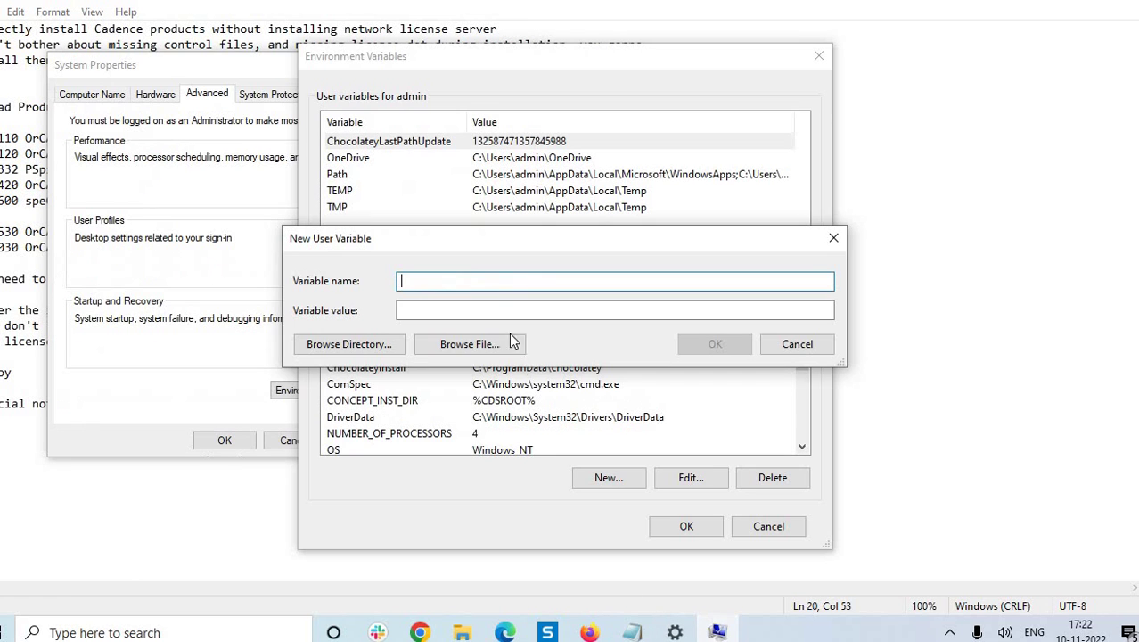
{"action": "right_click", "coordinate": [472, 282]}
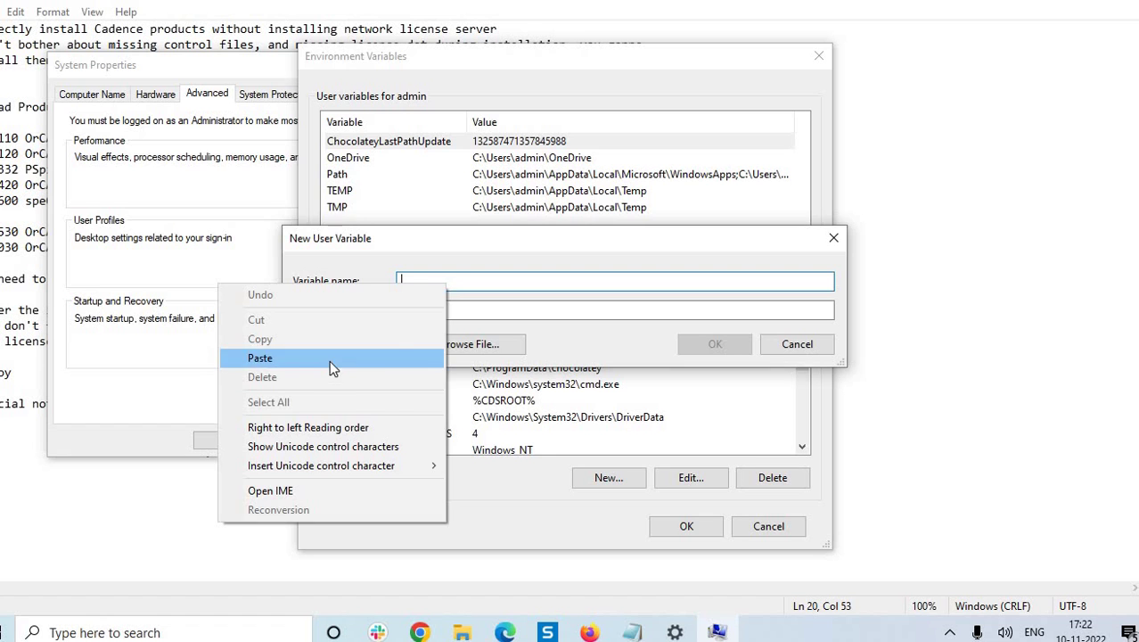
{"action": "left_click", "coordinate": [329, 360]}
- Paste C:\Flexlm\cadence_orcad_103.dat from the notes as the value and confirm the variable
{"action": "left_click", "coordinate": [424, 312]}
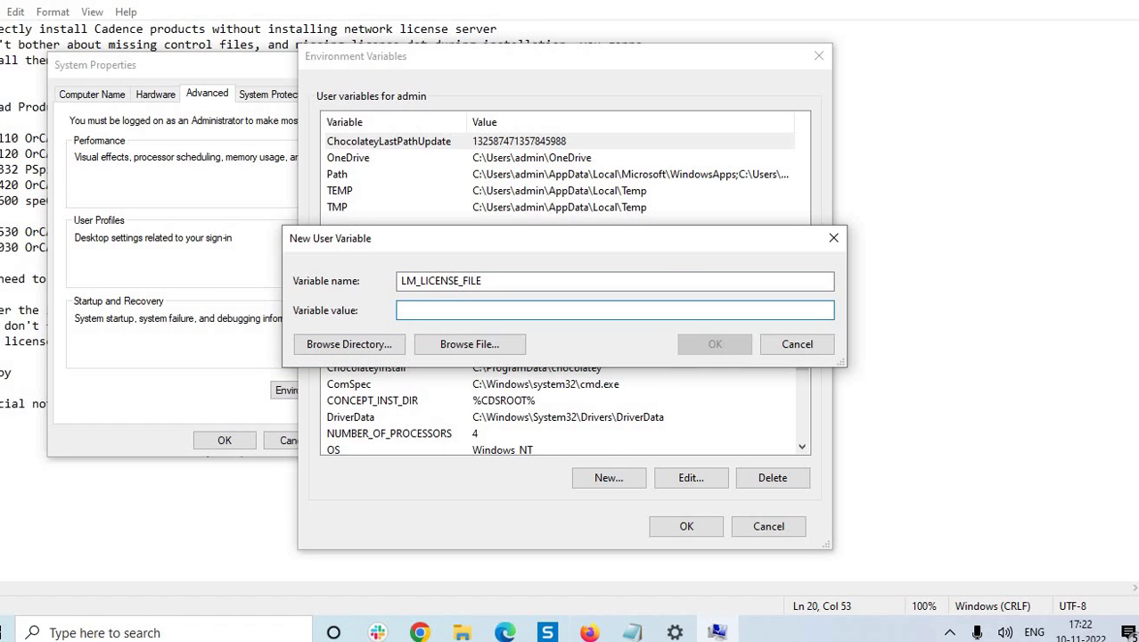
{"action": "left_click", "coordinate": [630, 632]}
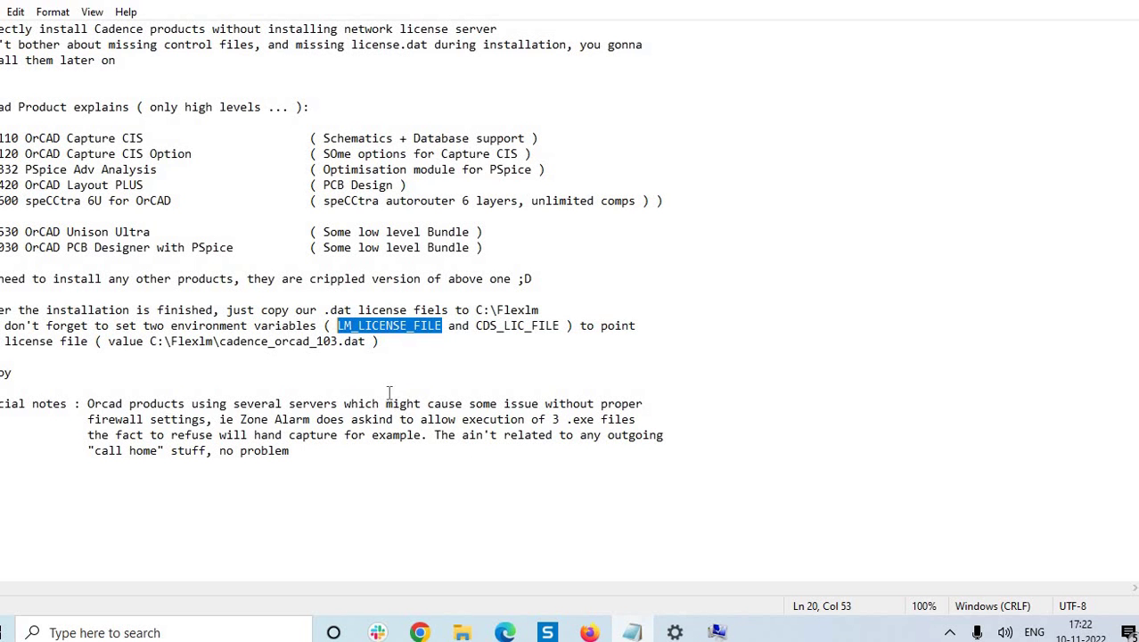
{"action": "left_click", "coordinate": [365, 342]}
{"action": "left_click_drag", "start_coordinate": [365, 342], "coordinate": [153, 346]}
{"action": "right_click", "coordinate": [174, 342]}
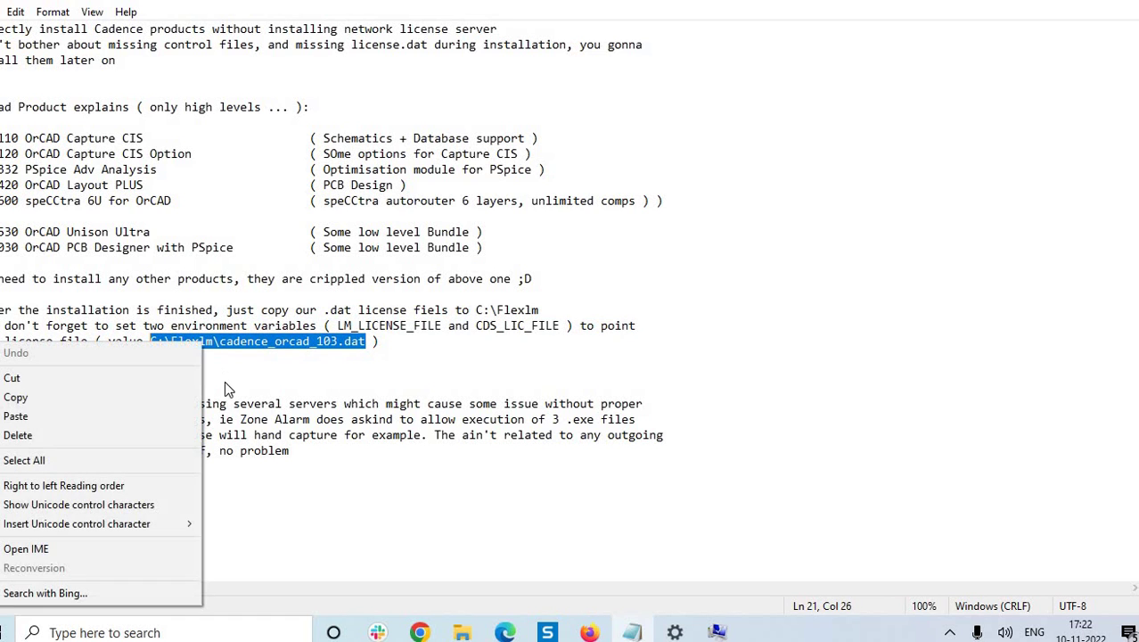
{"action": "left_click", "coordinate": [99, 396]}
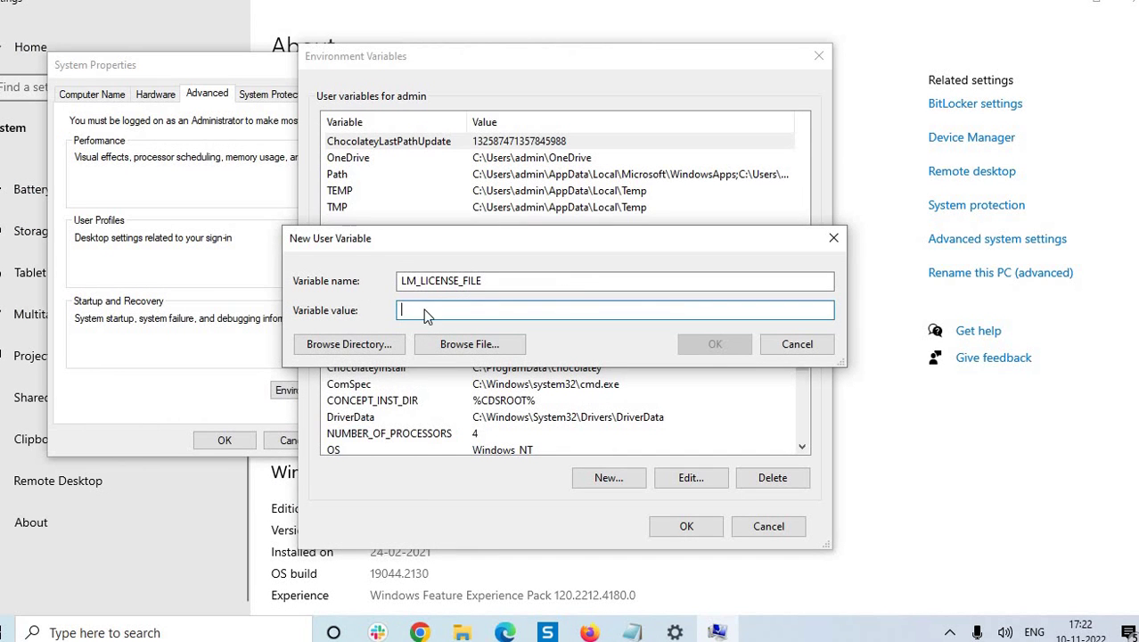
{"action": "right_click", "coordinate": [423, 309]}
{"action": "left_click", "coordinate": [291, 377]}
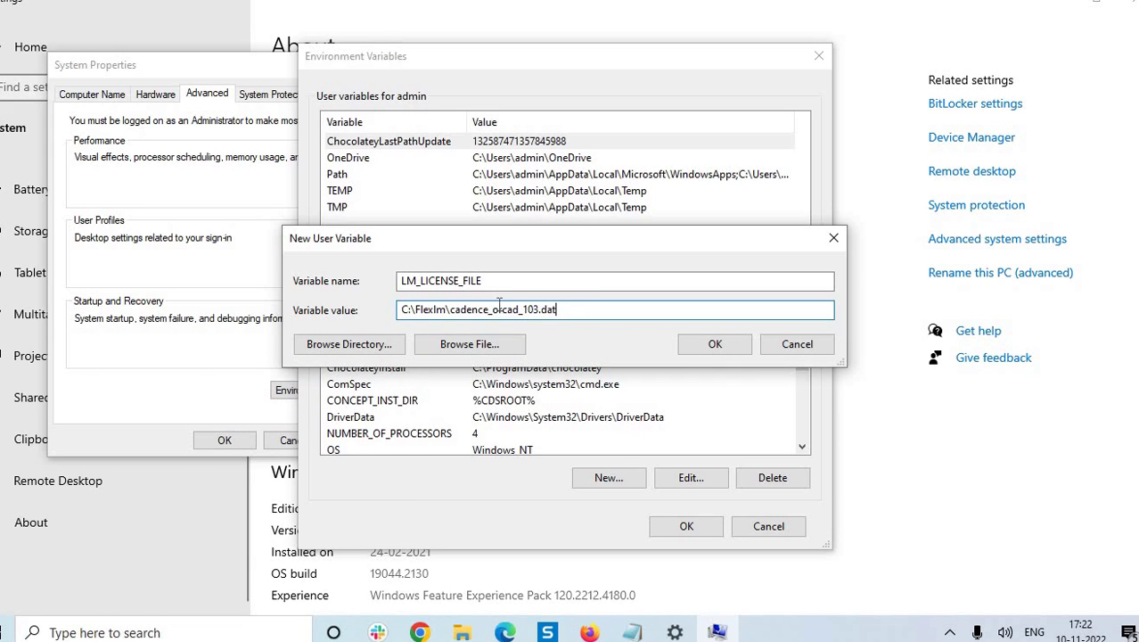
{"action": "left_click", "coordinate": [714, 346]}
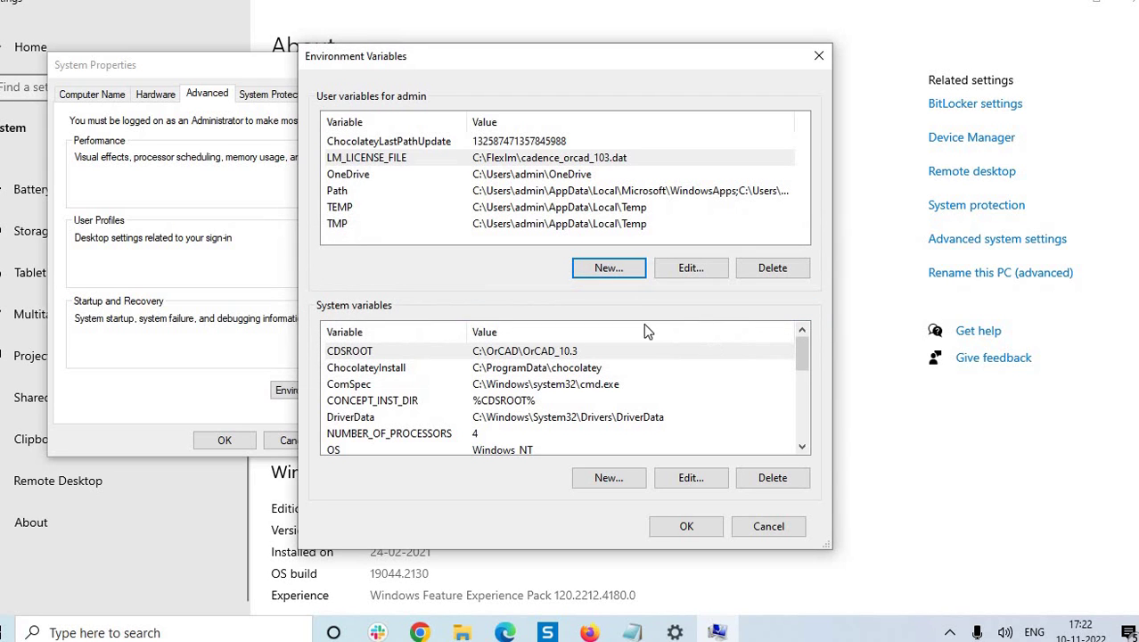
- Start a second user variable and paste C:\Flexlm\cadence_orcad_103.dat as its value
{"action": "left_click", "coordinate": [609, 269]}
{"action": "left_click", "coordinate": [632, 632]}
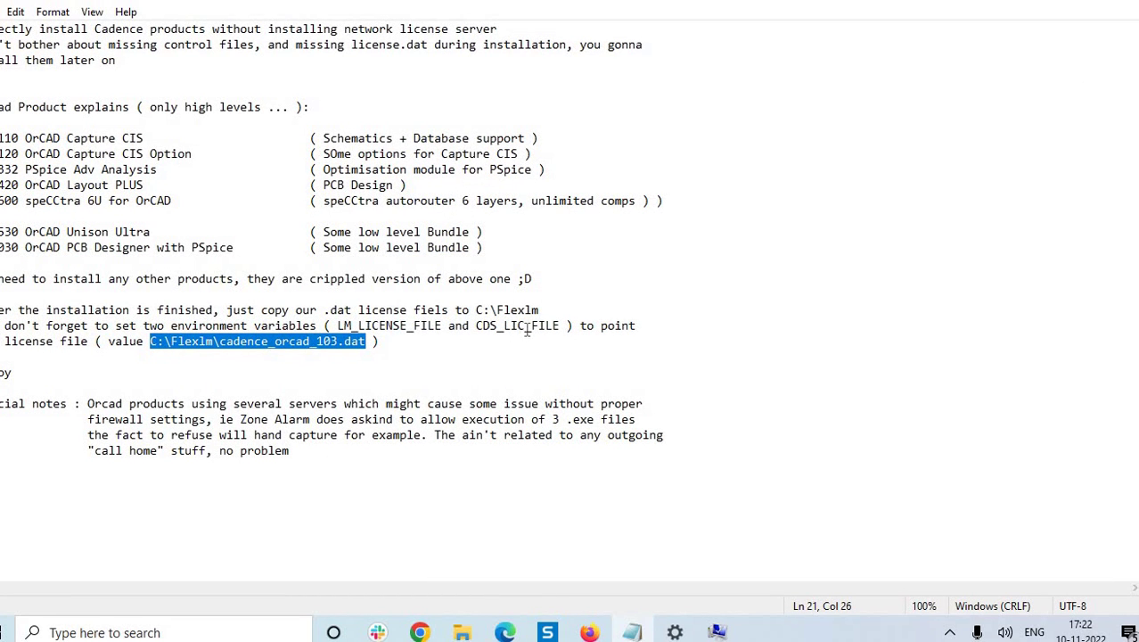
{"action": "left_click", "coordinate": [718, 632]}
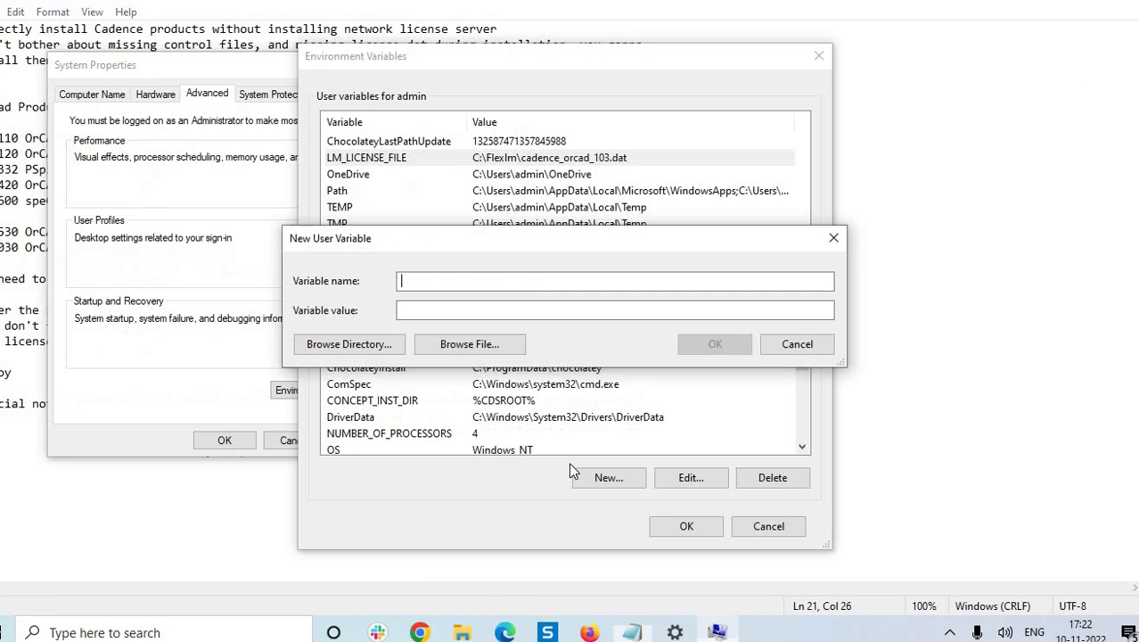
{"action": "left_click", "coordinate": [442, 310]}
{"action": "right_click", "coordinate": [442, 312]}
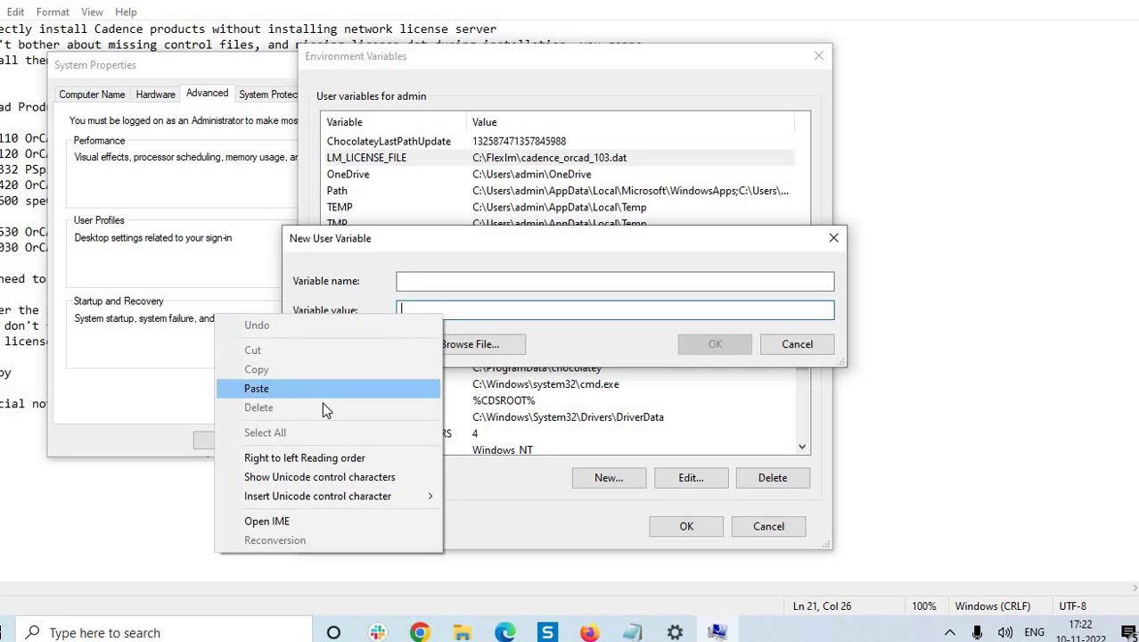
{"action": "left_click", "coordinate": [330, 388]}
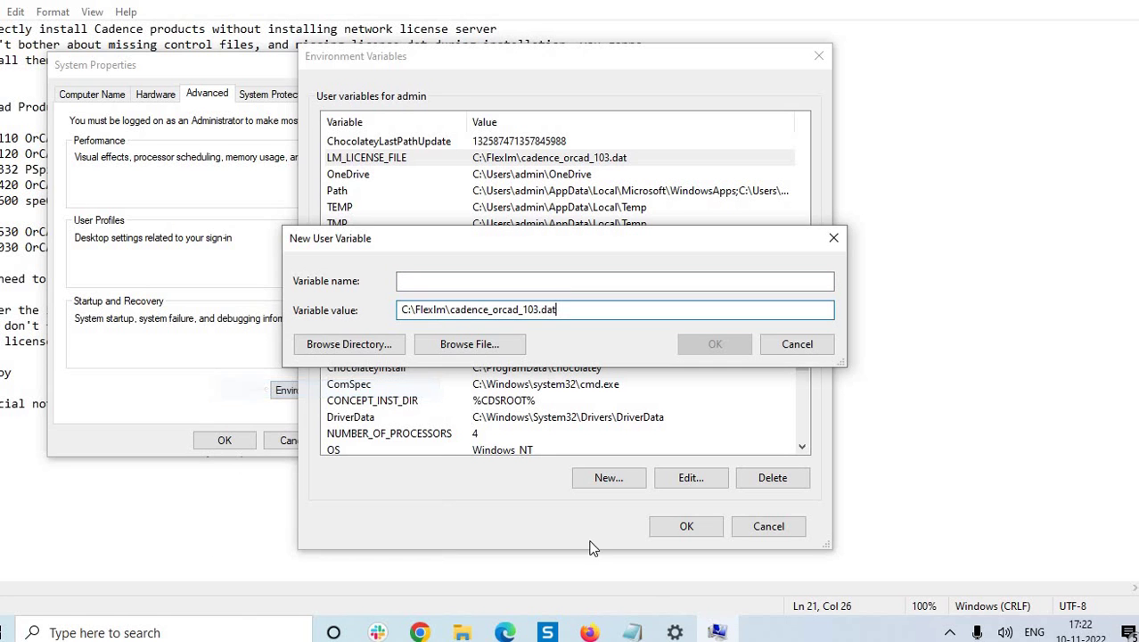
- Copy CDS_LIC_FILE from the notes, paste it as the variable name, and confirm
{"action": "left_click", "coordinate": [632, 632]}
{"action": "left_click_drag", "start_coordinate": [561, 325], "coordinate": [475, 327]}
{"action": "right_click", "coordinate": [286, 327]}
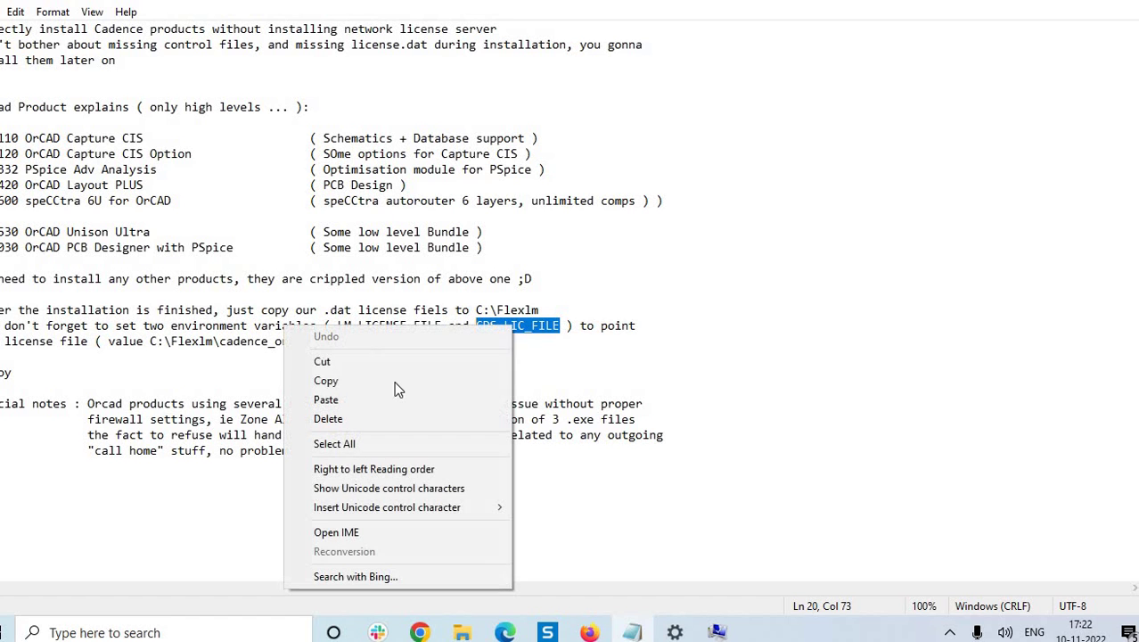
{"action": "left_click", "coordinate": [326, 381]}
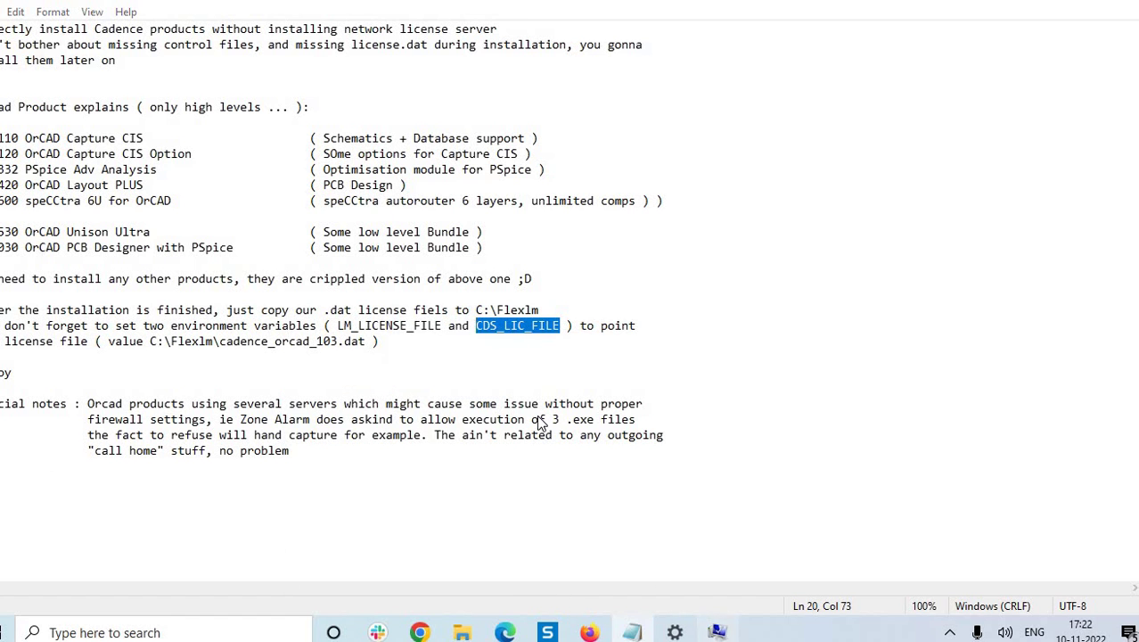
{"action": "left_click", "coordinate": [718, 632]}
{"action": "left_click", "coordinate": [493, 281]}
{"action": "right_click", "coordinate": [493, 281]}
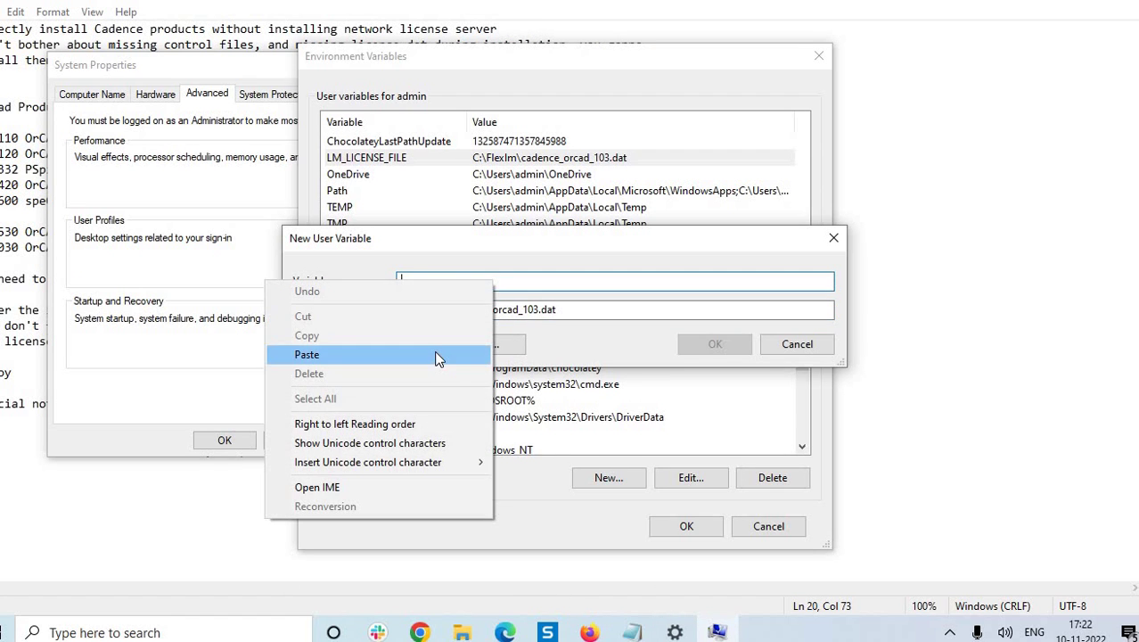
{"action": "left_click", "coordinate": [437, 357]}
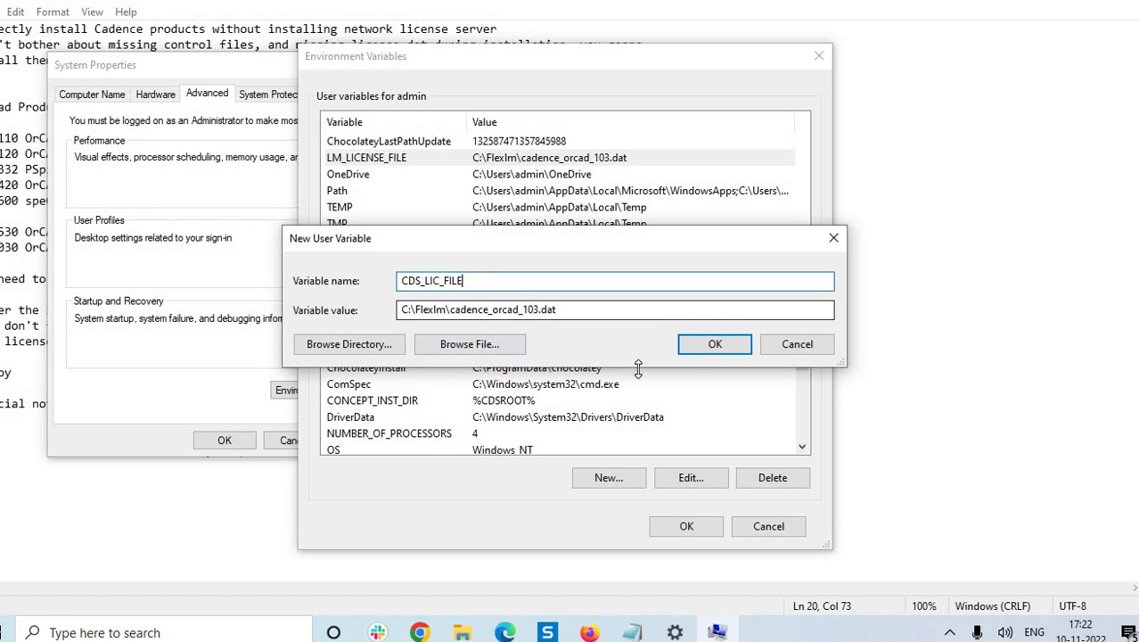
{"action": "left_click", "coordinate": [713, 347]}
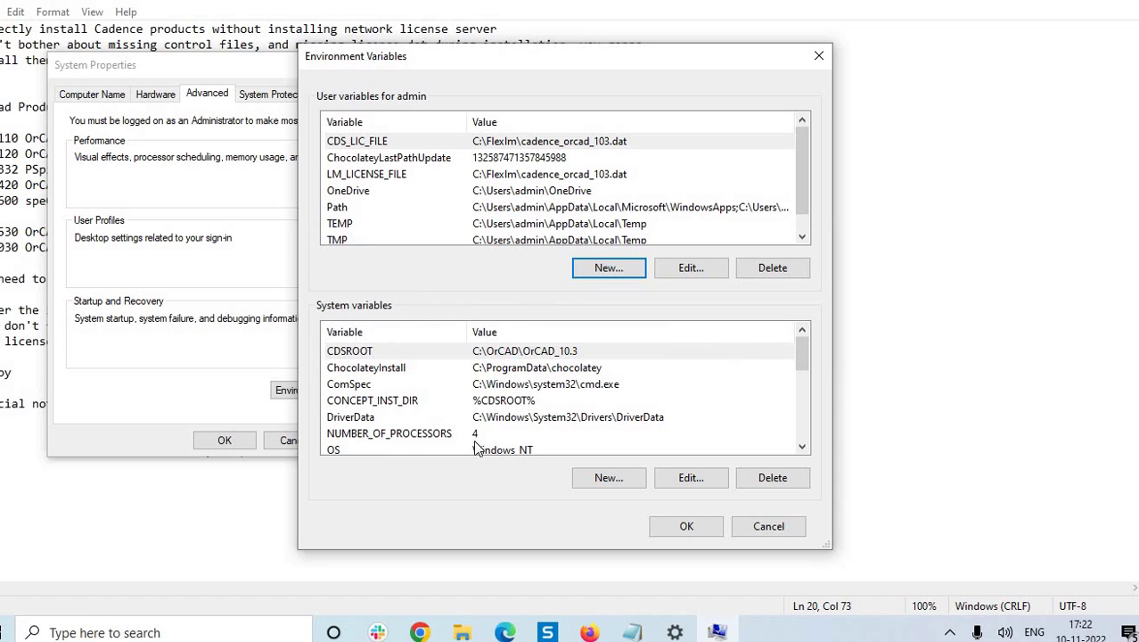
- Start a new system variable and paste CDS_LIC_FILE as its name
{"action": "left_click", "coordinate": [611, 480]}
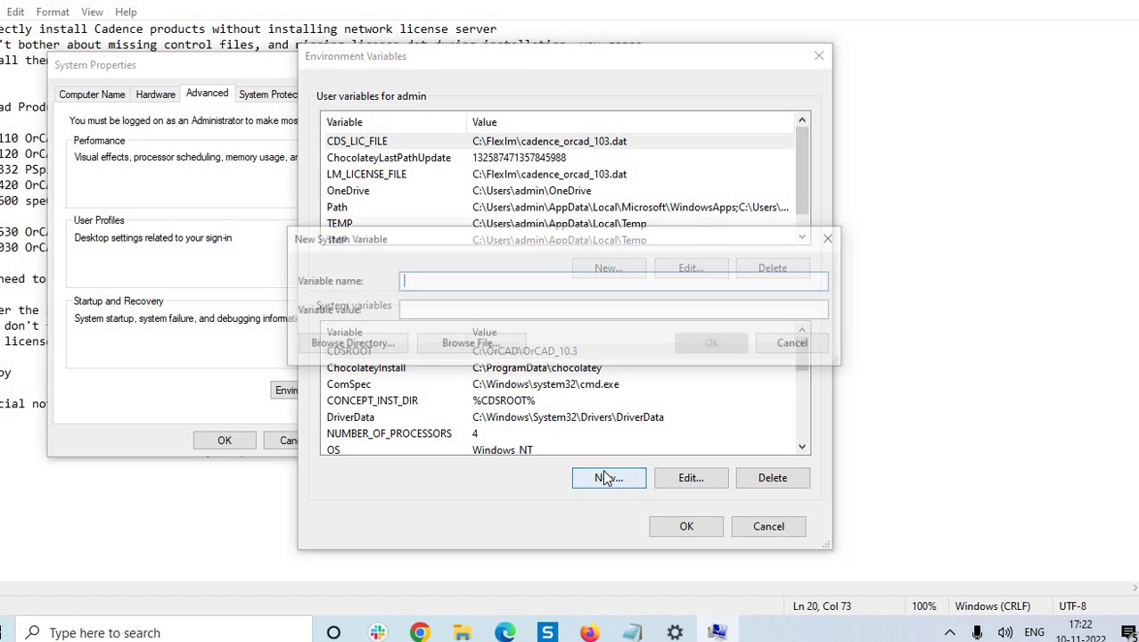
{"action": "right_click", "coordinate": [467, 283]}
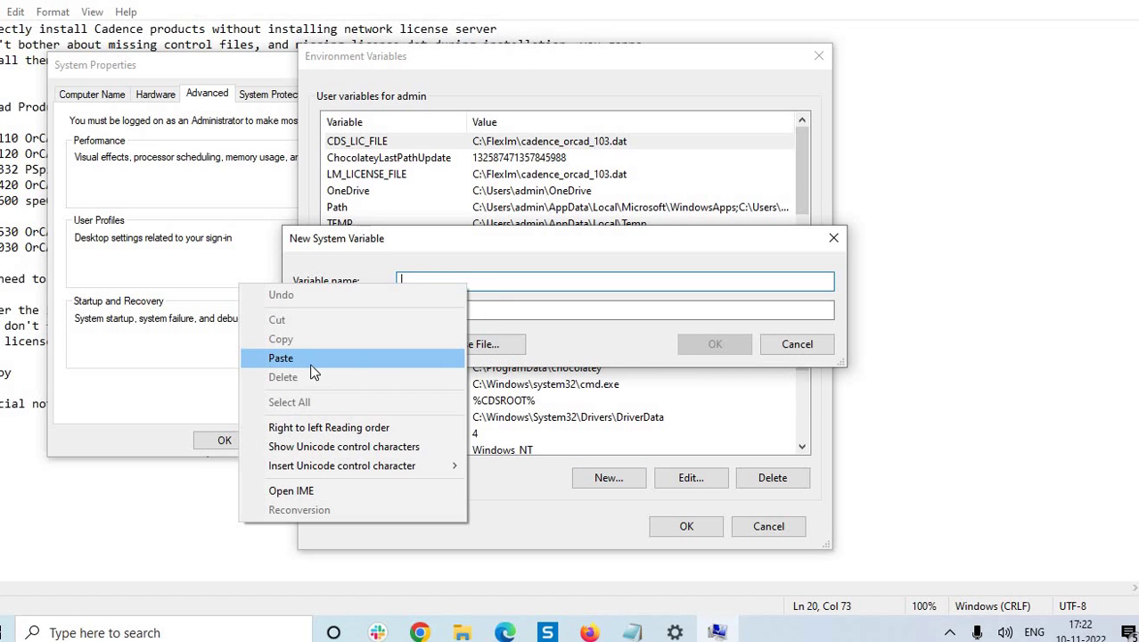
{"action": "left_click", "coordinate": [280, 357]}
{"action": "key", "text": "Tab"}
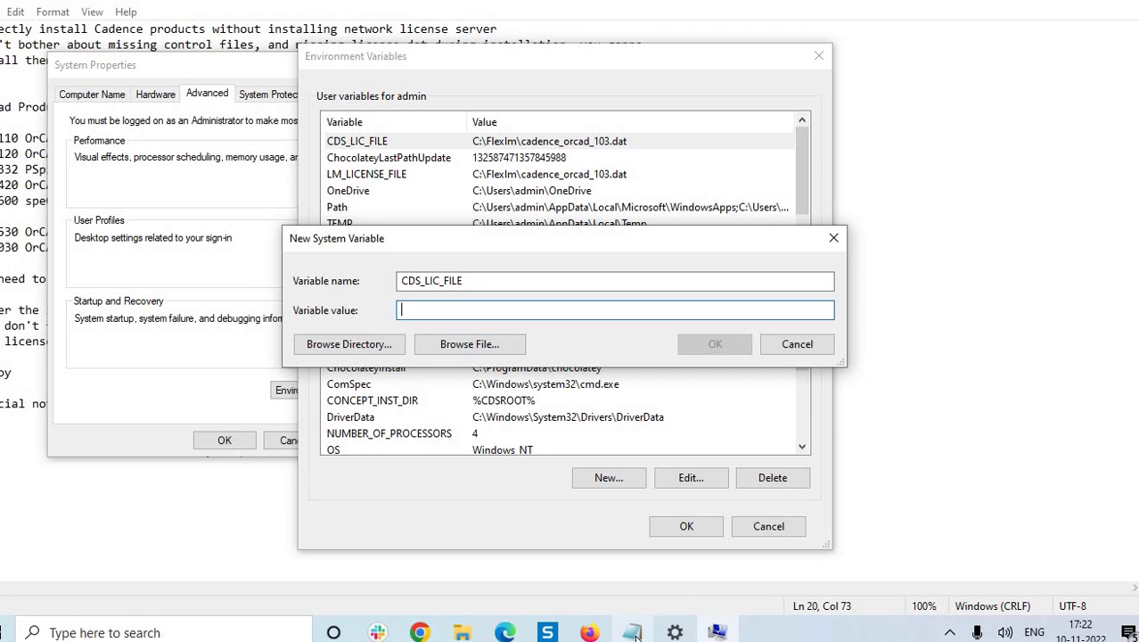
- Copy C:\Flexlm\cadence_orcad_103.dat from the notes, paste it as the value, and confirm
{"action": "left_click", "coordinate": [629, 633]}
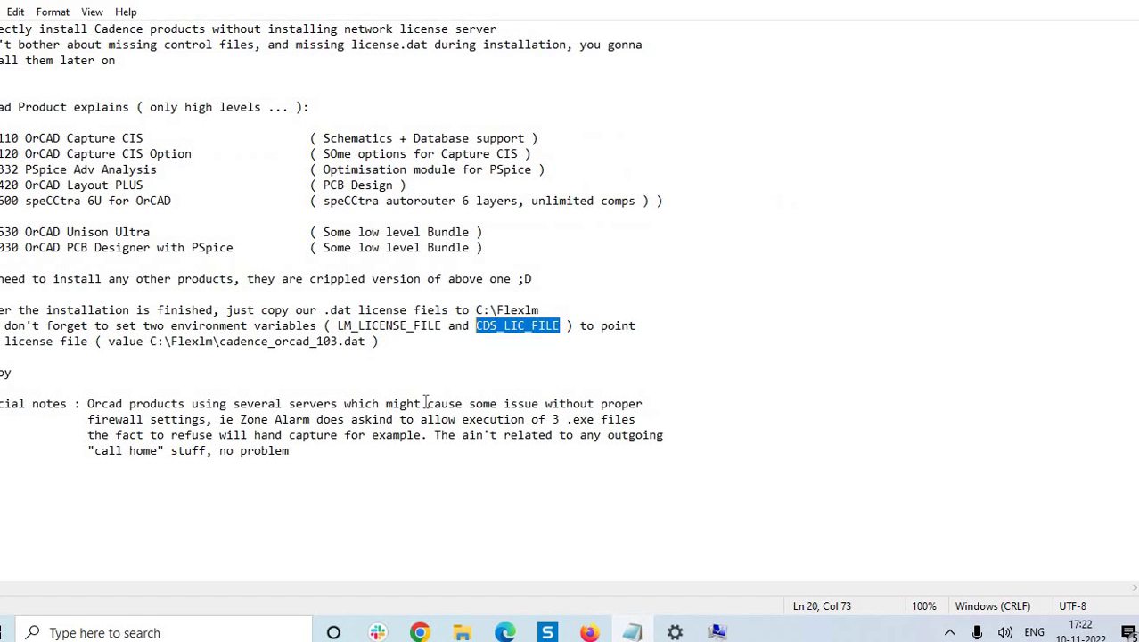
{"action": "left_click", "coordinate": [365, 343]}
{"action": "left_click_drag", "start_coordinate": [341, 346], "coordinate": [150, 346]}
{"action": "right_click", "coordinate": [175, 341]}
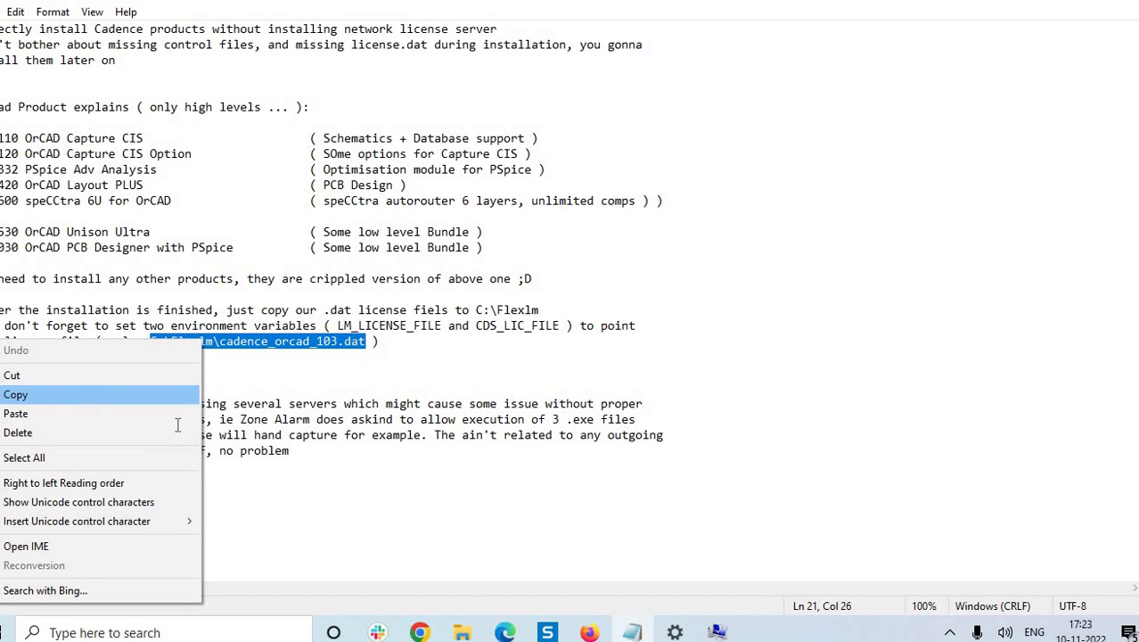
{"action": "left_click", "coordinate": [94, 399]}
{"action": "left_click", "coordinate": [718, 632]}
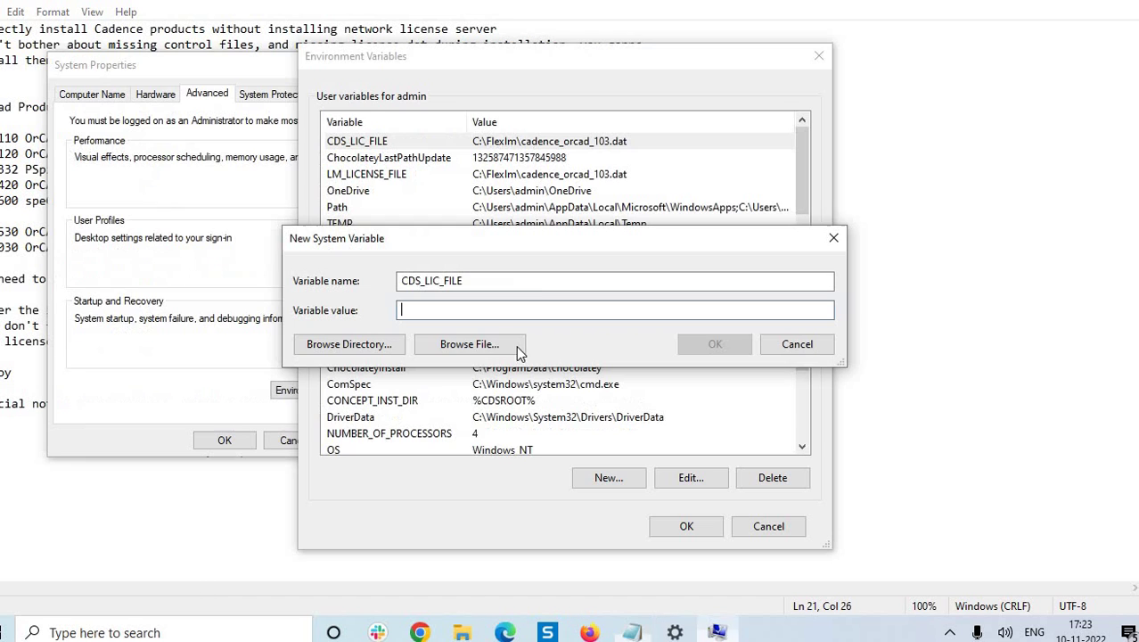
{"action": "right_click", "coordinate": [507, 307]}
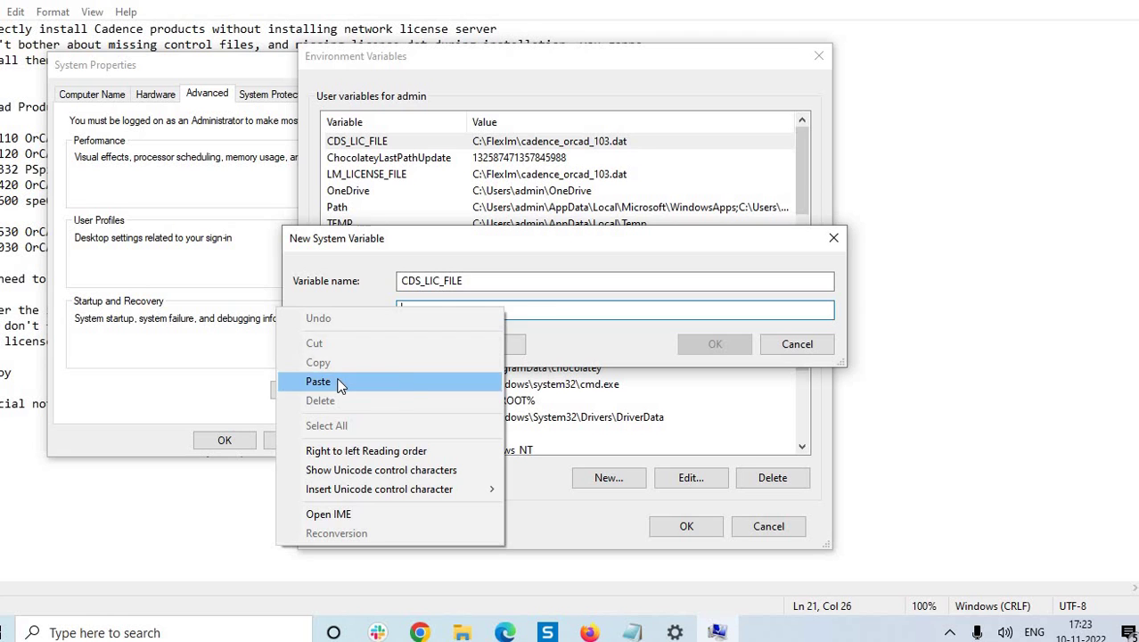
{"action": "left_click", "coordinate": [414, 381]}
{"action": "left_click", "coordinate": [714, 344]}
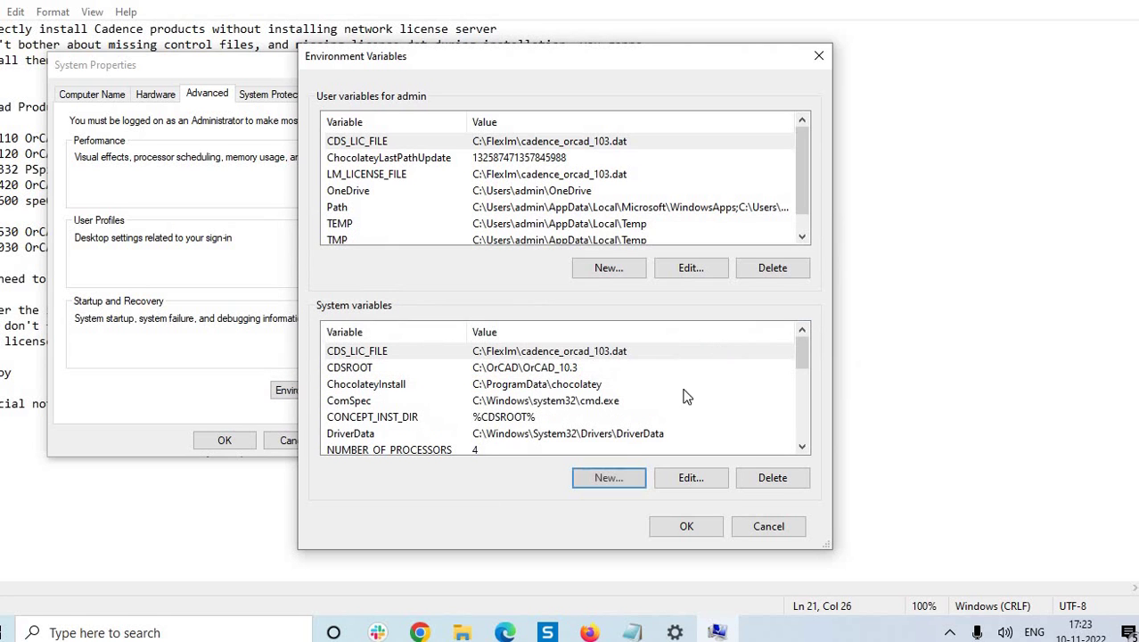
- Start another system variable and paste C:\Flexlm\cadence_orcad_103.dat as its value
{"action": "left_click", "coordinate": [603, 477]}
{"action": "left_click", "coordinate": [473, 310]}
{"action": "right_click", "coordinate": [518, 311]}
{"action": "left_click", "coordinate": [402, 386]}
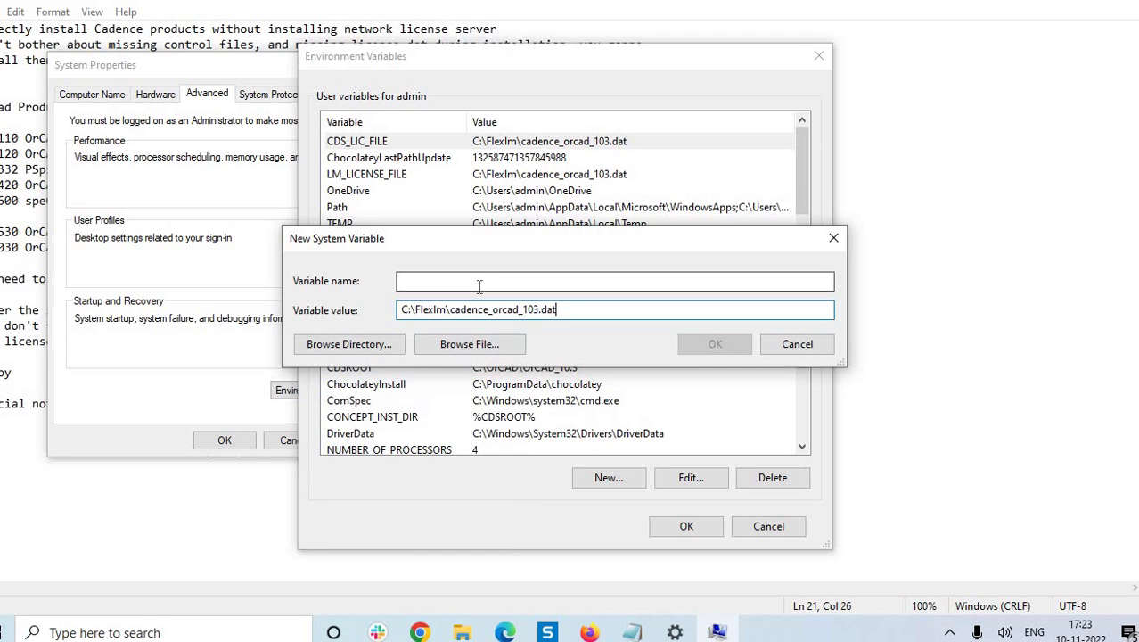
- Name it LM_LICENSE_FILE from the notes, confirm, and save the environment variables
{"action": "left_click", "coordinate": [476, 281]}
{"action": "left_click", "coordinate": [632, 632]}
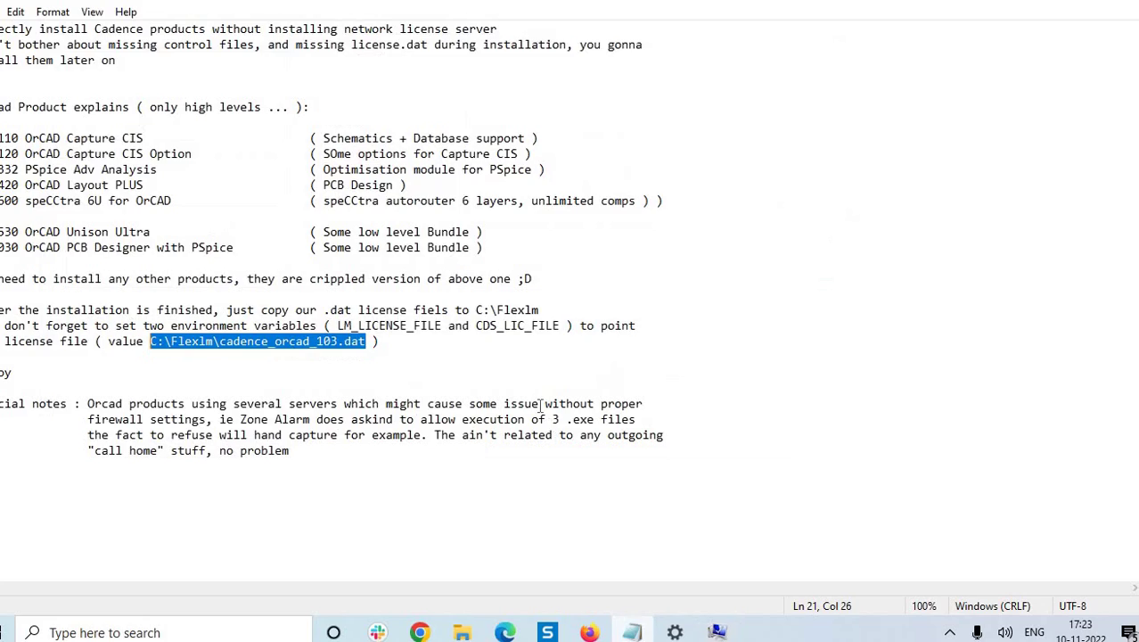
{"action": "left_click_drag", "start_coordinate": [443, 326], "coordinate": [339, 326]}
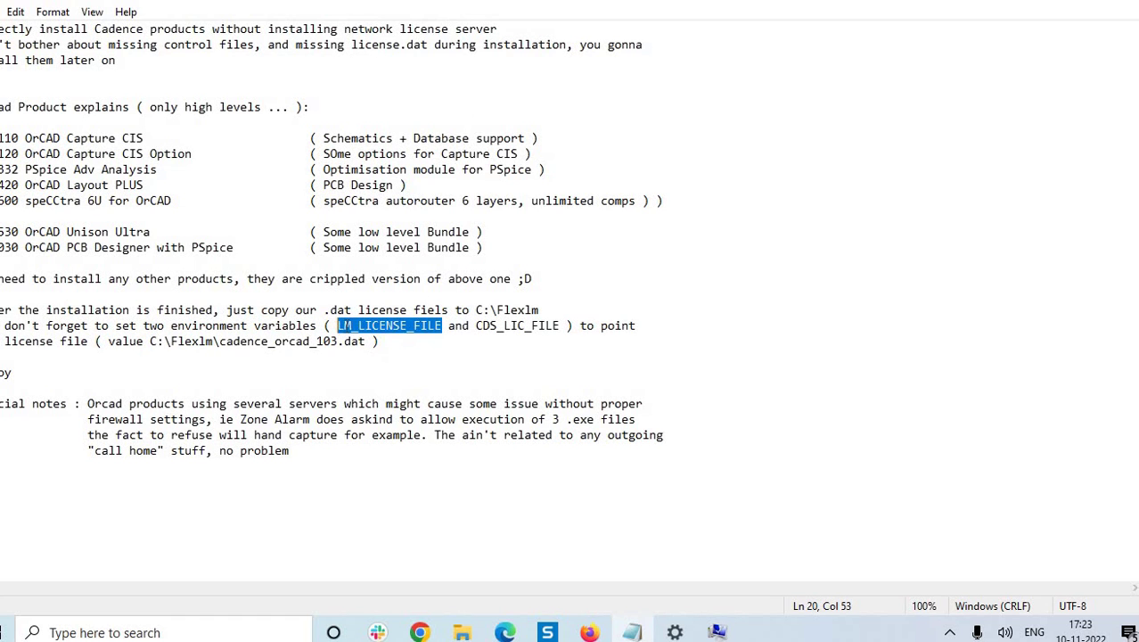
{"action": "right_click", "coordinate": [347, 323]}
{"action": "left_click", "coordinate": [260, 380]}
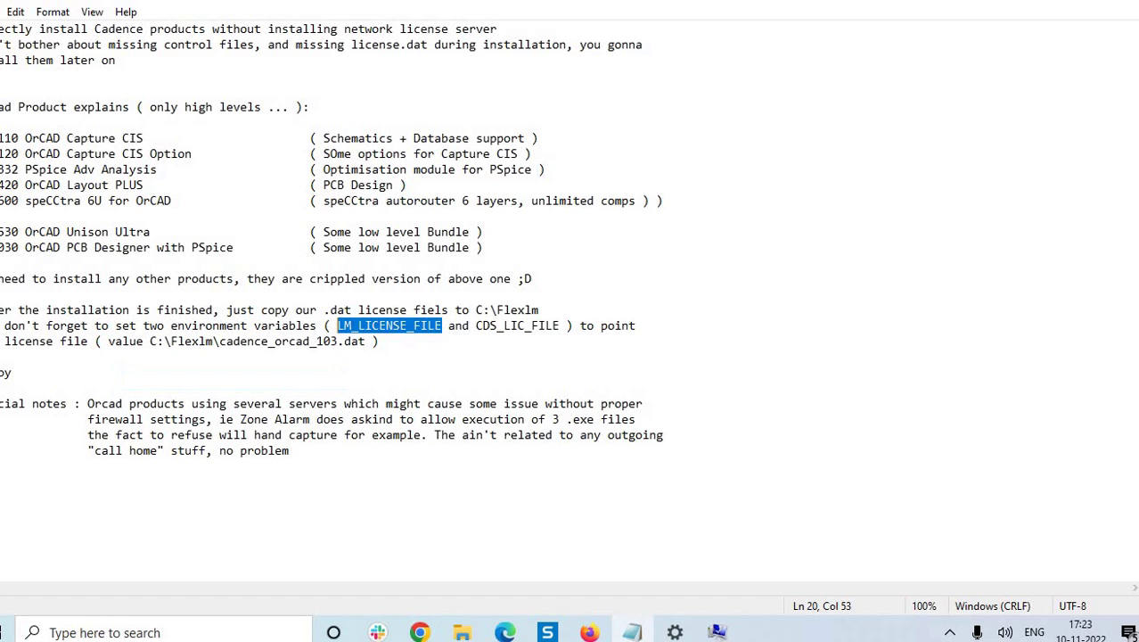
{"action": "left_click", "coordinate": [717, 632]}
{"action": "right_click", "coordinate": [436, 283]}
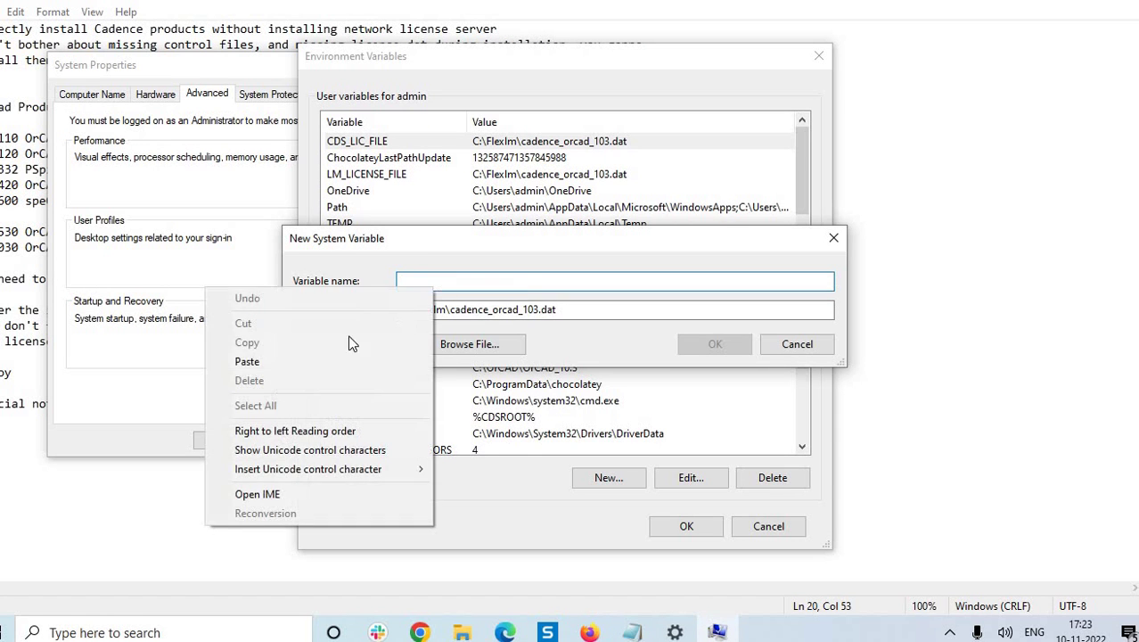
{"action": "left_click", "coordinate": [326, 361]}
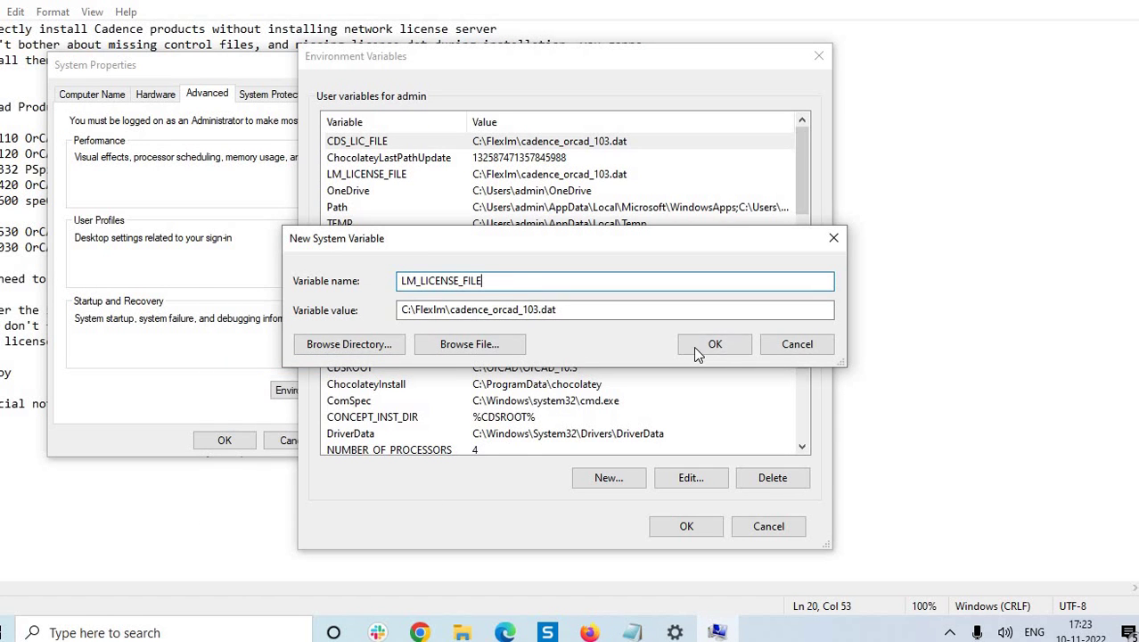
{"action": "left_click", "coordinate": [717, 345]}
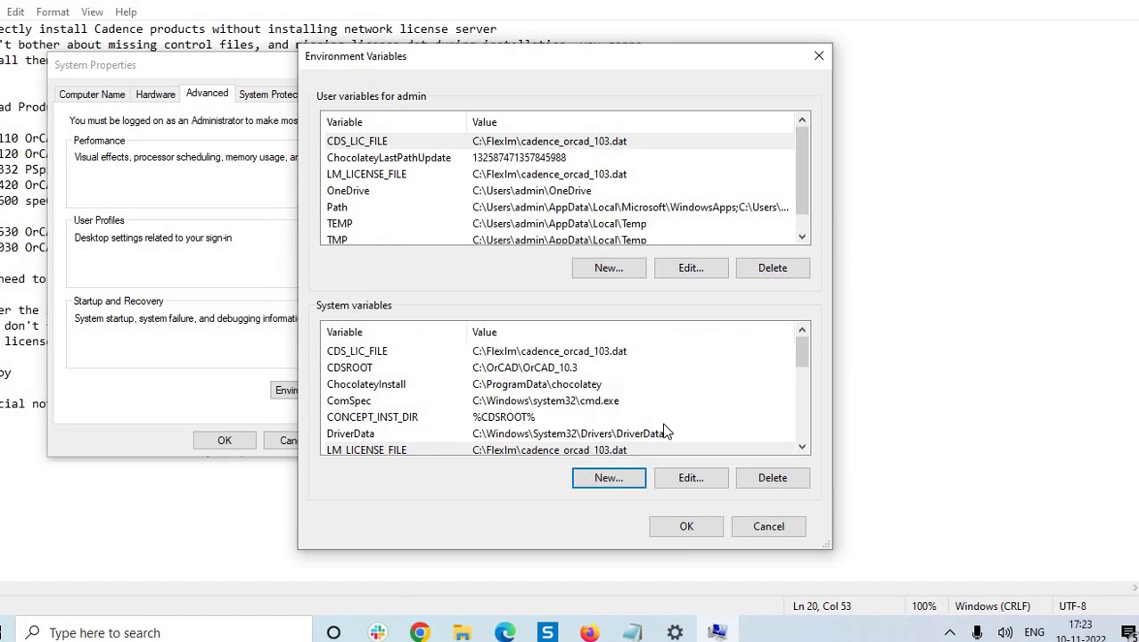
{"action": "left_click", "coordinate": [687, 526]}
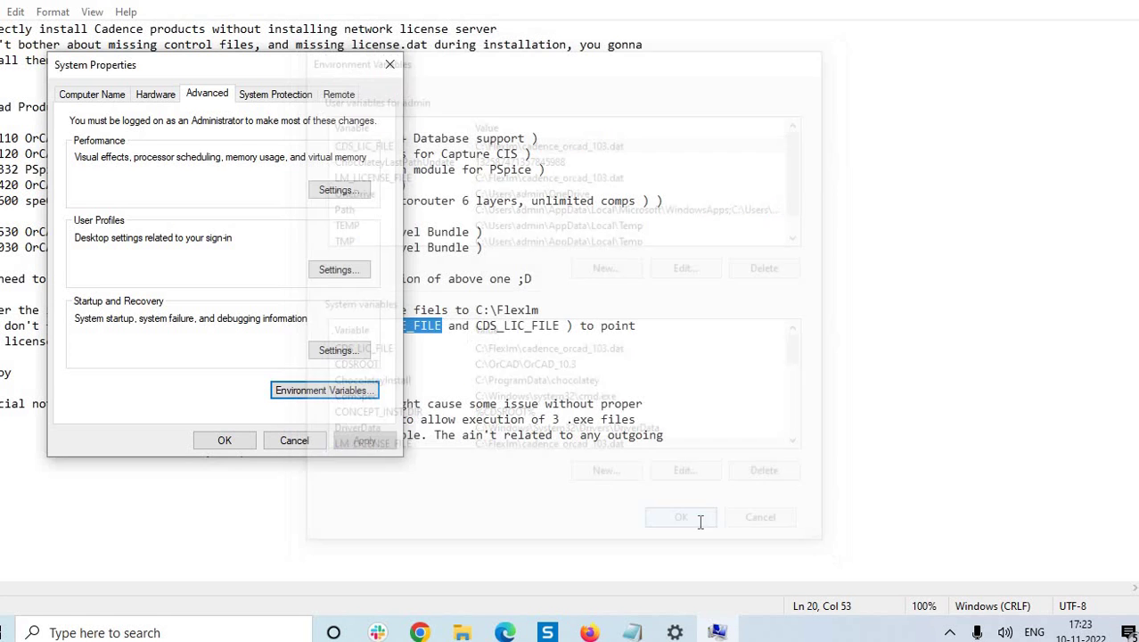
- Apply System Properties and close the installation notes, About page and Flexlm folder
{"action": "left_click", "coordinate": [226, 439]}
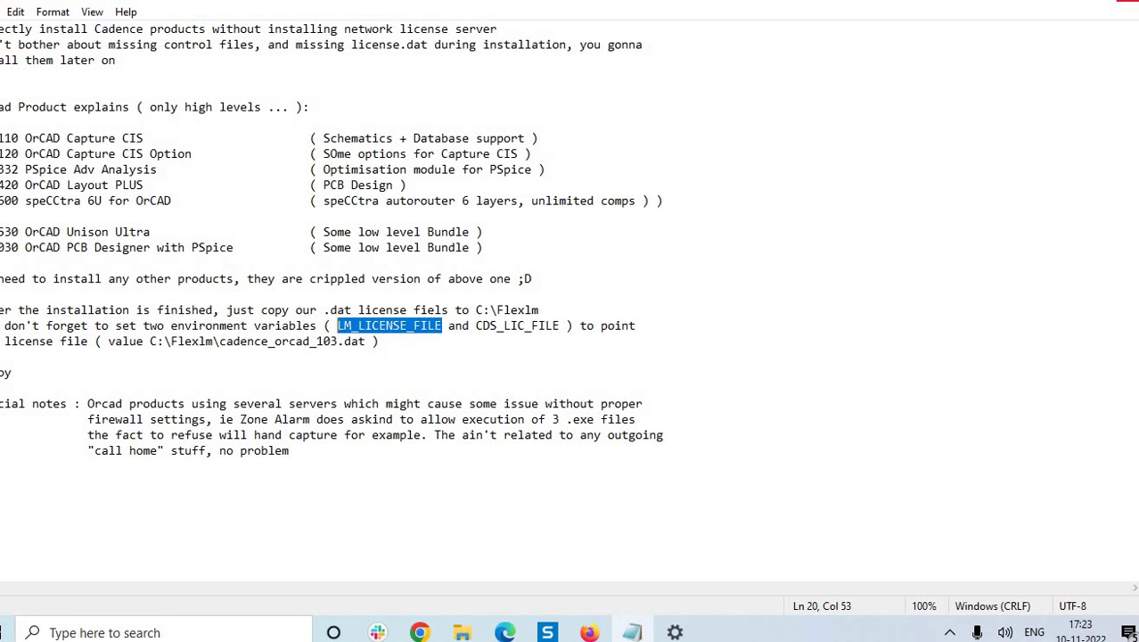
{"action": "left_click", "coordinate": [1126, 6]}
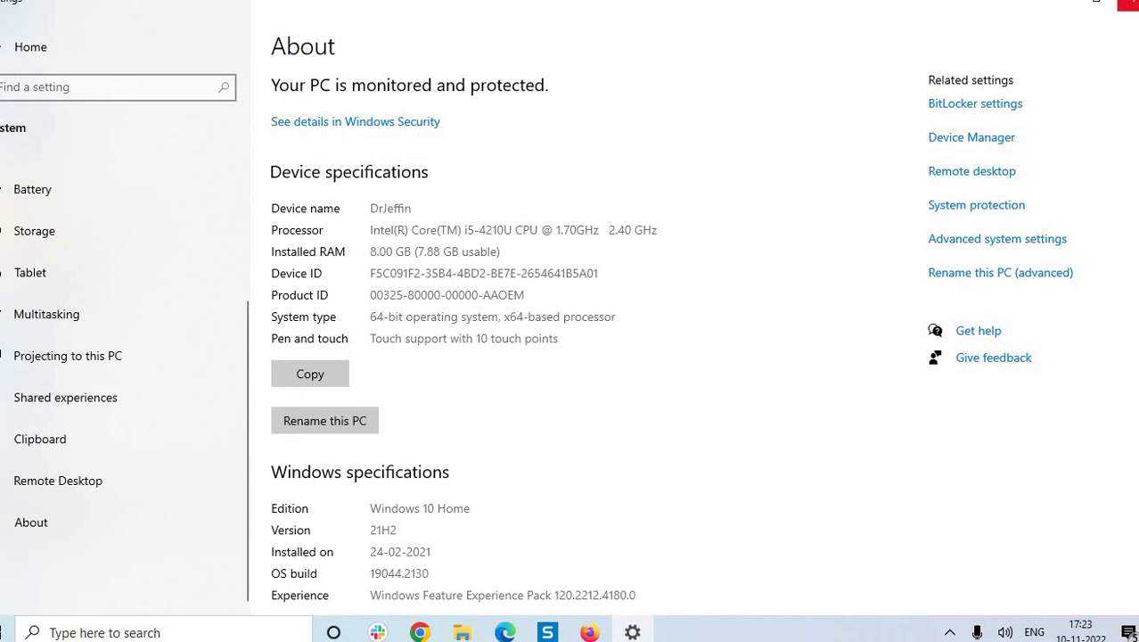
{"action": "left_click", "coordinate": [1127, 5]}
{"action": "left_click", "coordinate": [1127, 5]}
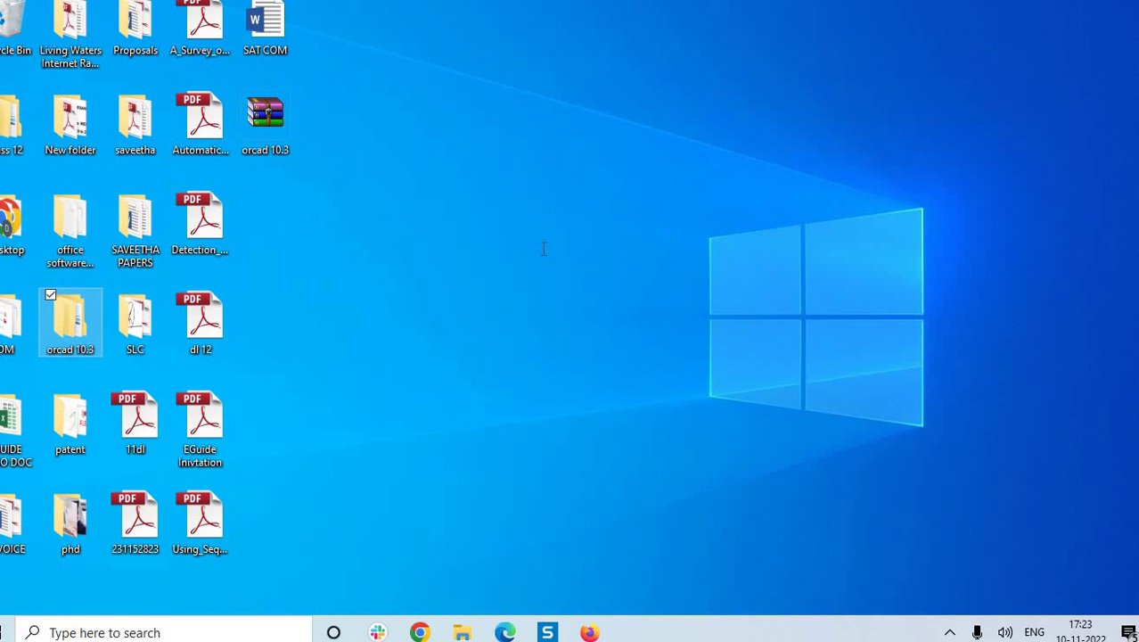
- Search 'orcad', accept the orcad PCB Editor suggestion, then reopen the search panel empty
{"action": "left_click", "coordinate": [74, 631]}
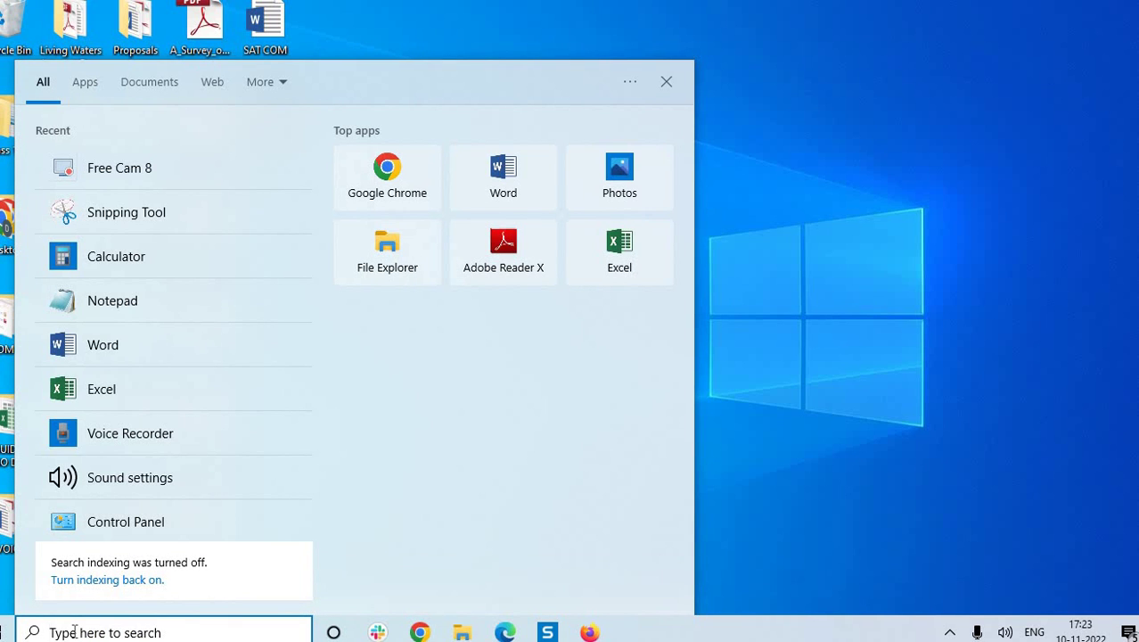
{"action": "type", "text": "o"}
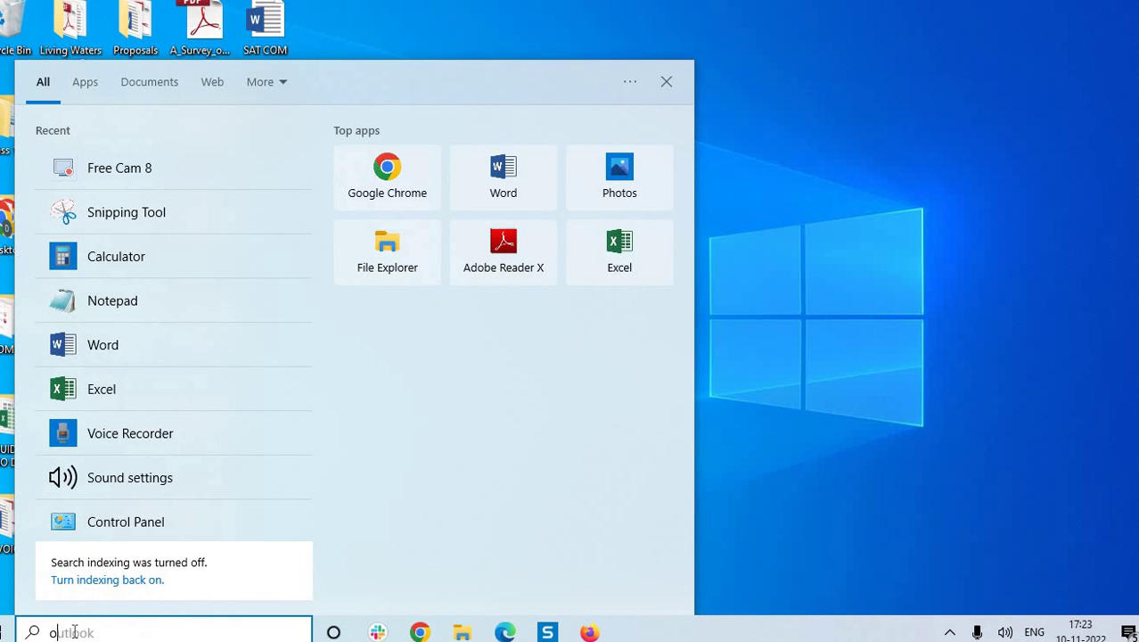
{"action": "type", "text": "rcad"}
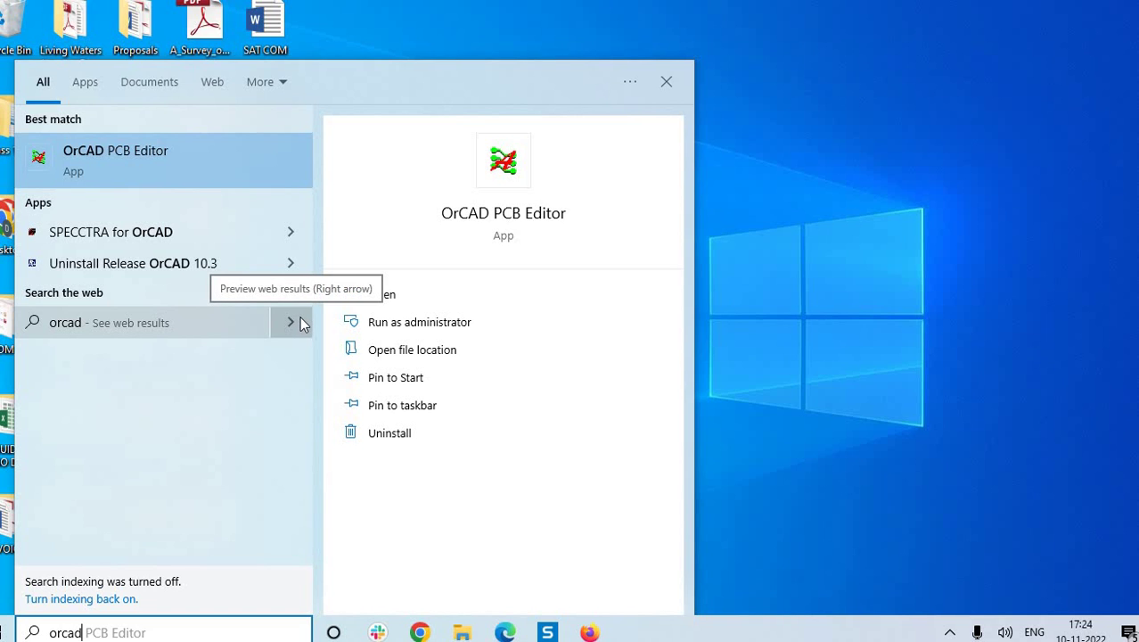
{"action": "left_click", "coordinate": [138, 627]}
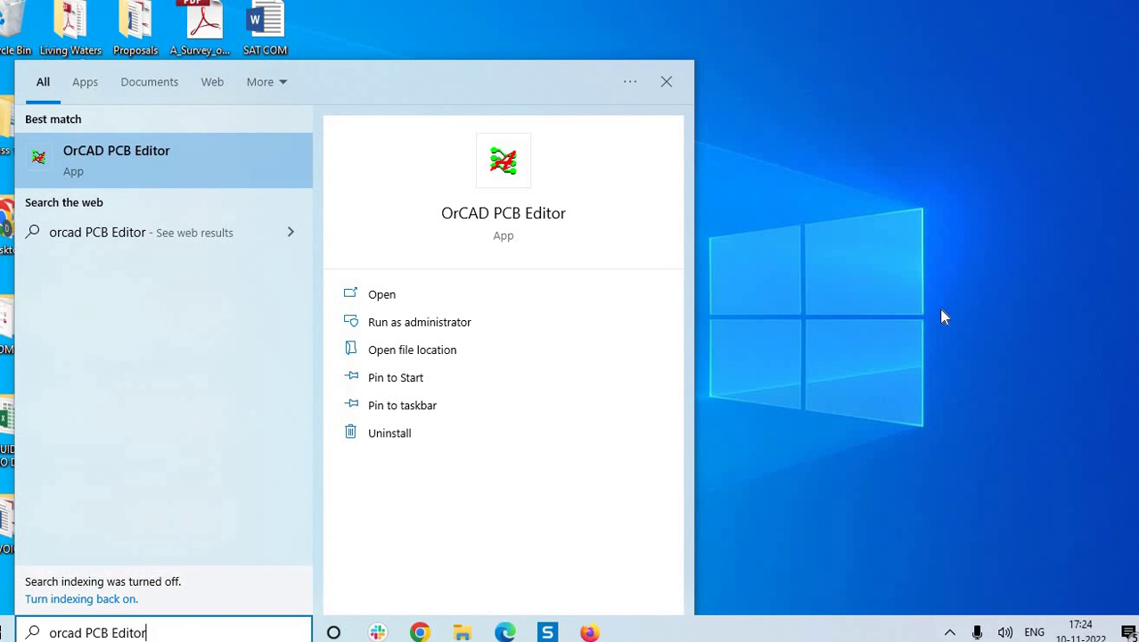
{"action": "left_click", "coordinate": [732, 264]}
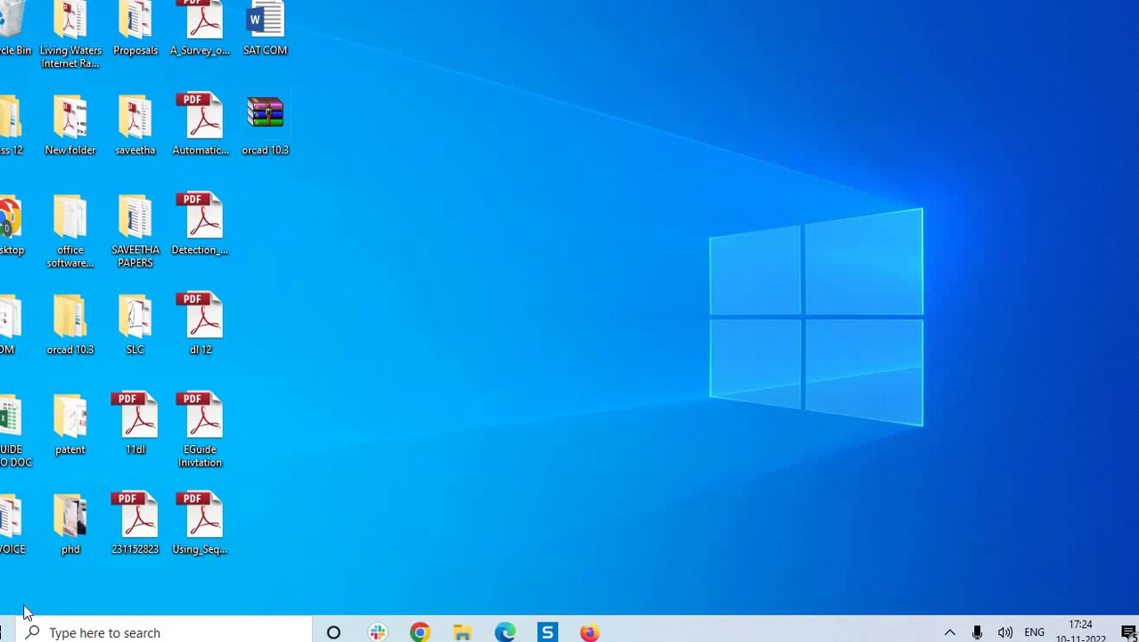
{"action": "left_click", "coordinate": [33, 632]}
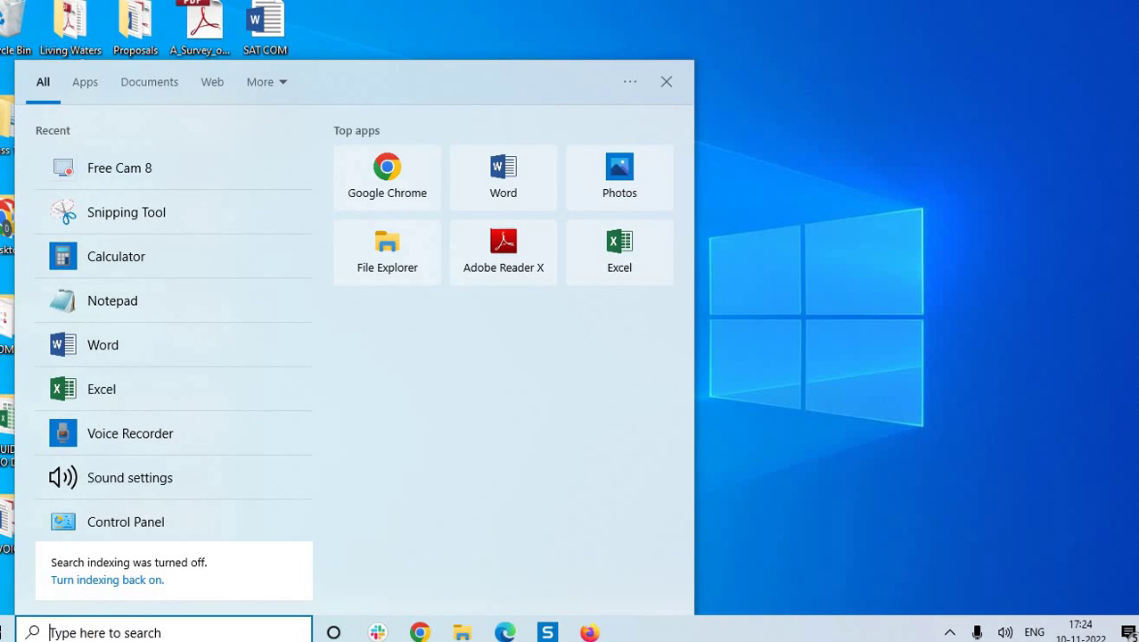
- Search 'capt' and launch the Capture CIS best match
{"action": "type", "text": "capt"}
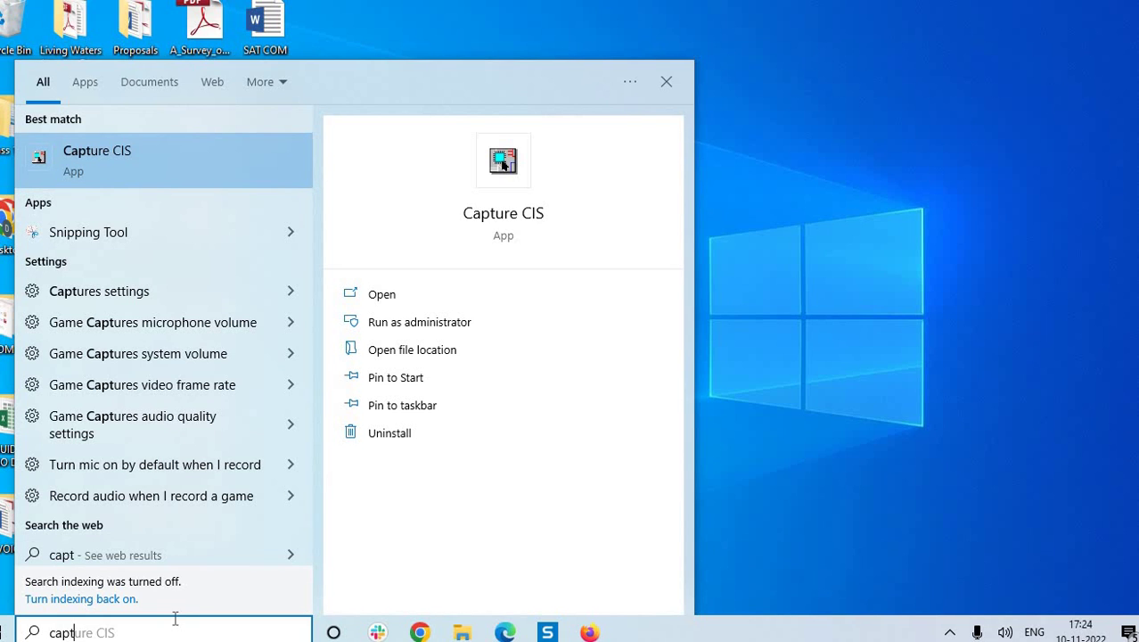
{"action": "left_click", "coordinate": [145, 169]}
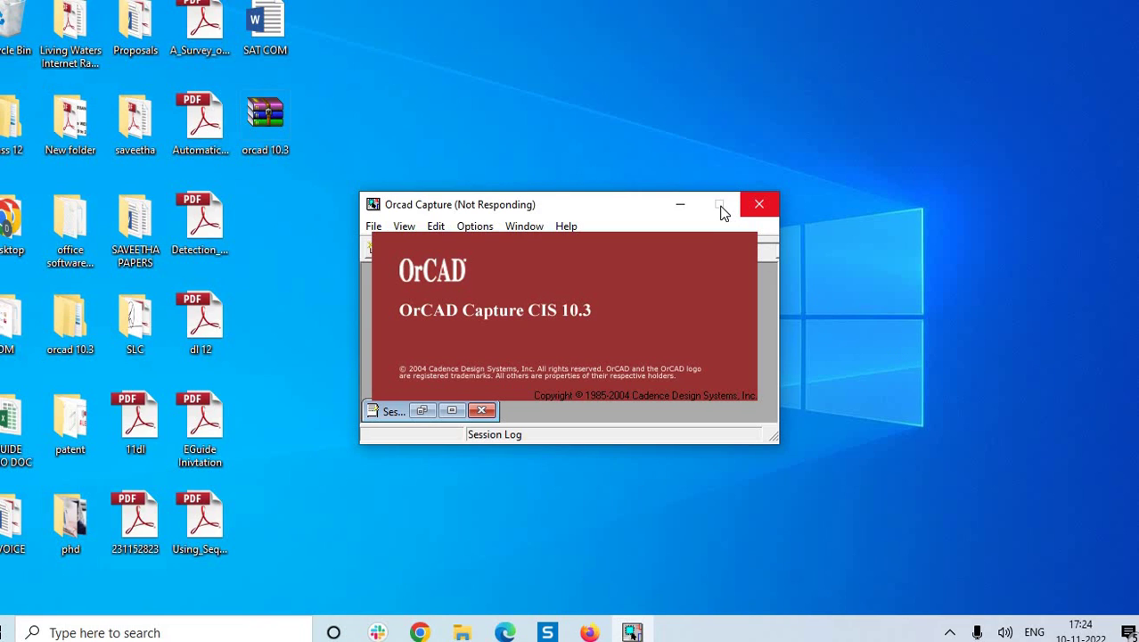
- Refresh the desktop twice from its right-click menu
{"action": "right_click", "coordinate": [838, 142]}
{"action": "left_click", "coordinate": [814, 134]}
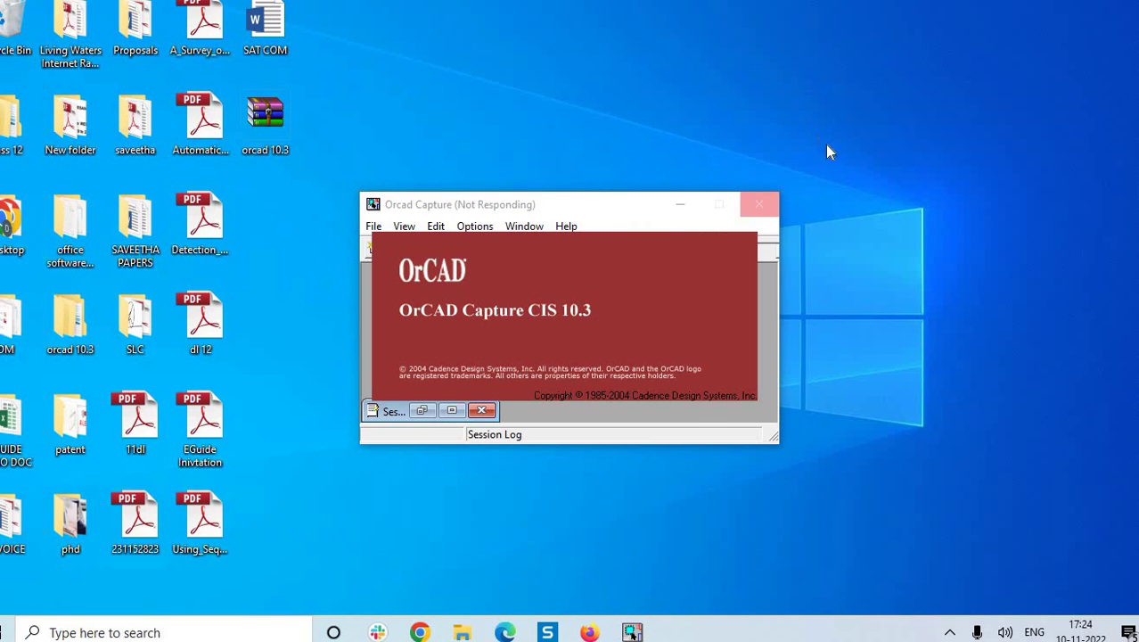
{"action": "right_click", "coordinate": [819, 132]}
{"action": "left_click", "coordinate": [768, 184]}
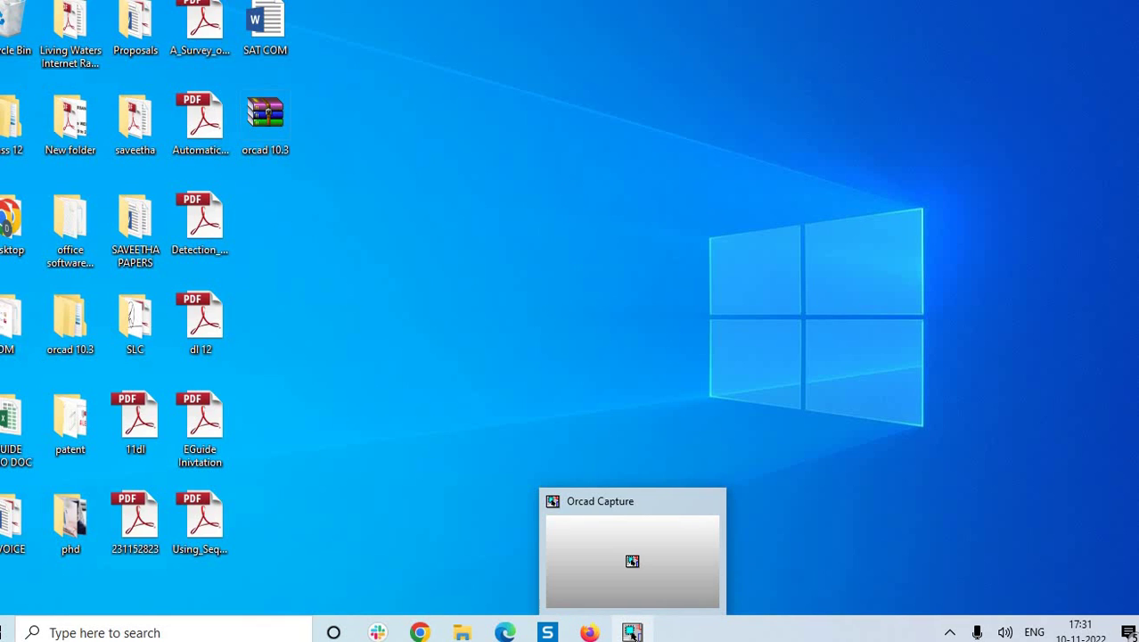
- Restore Capture from the taskbar and stretch its window to nearly fill the screen
{"action": "left_click", "coordinate": [632, 632]}
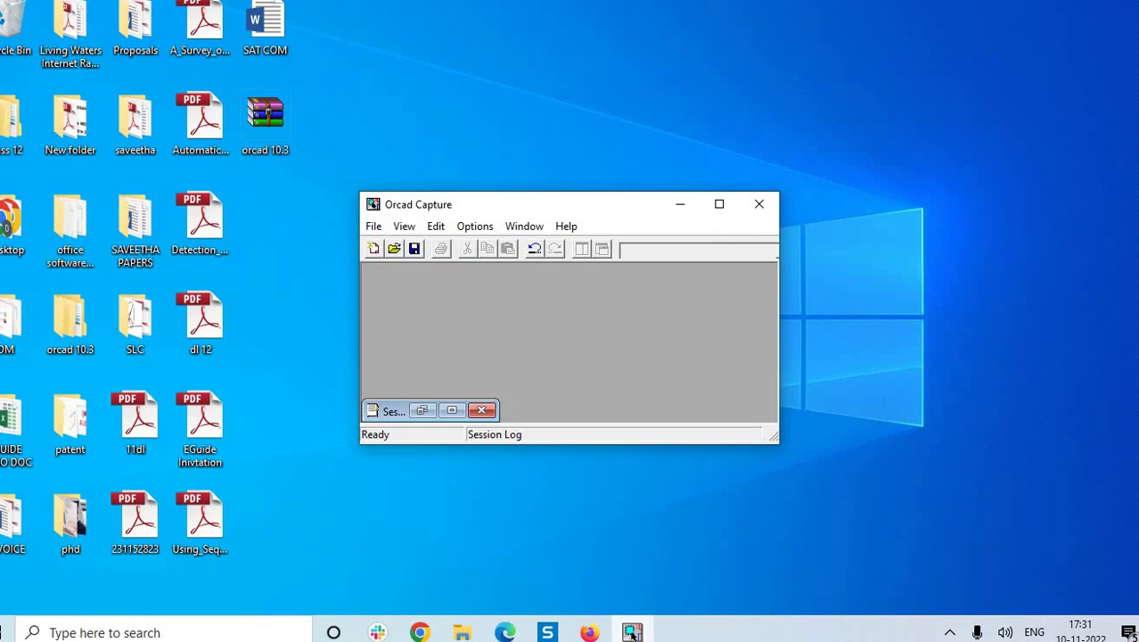
{"action": "double_click", "coordinate": [578, 201]}
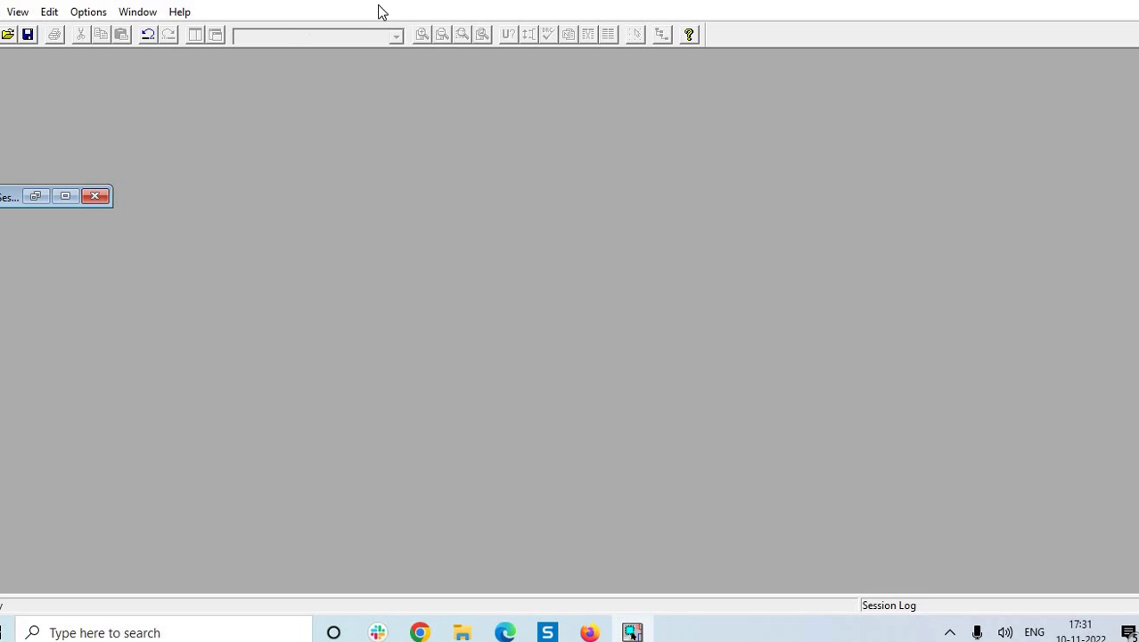
{"action": "left_click", "coordinate": [1095, 1]}
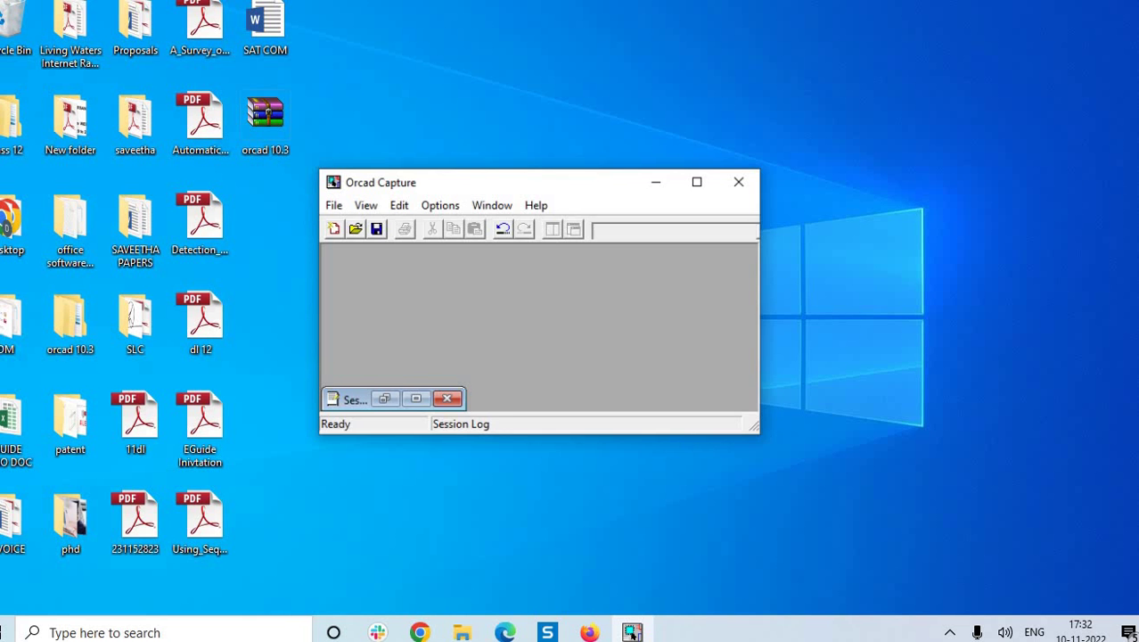
{"action": "left_click_drag", "start_coordinate": [774, 438], "coordinate": [1011, 587]}
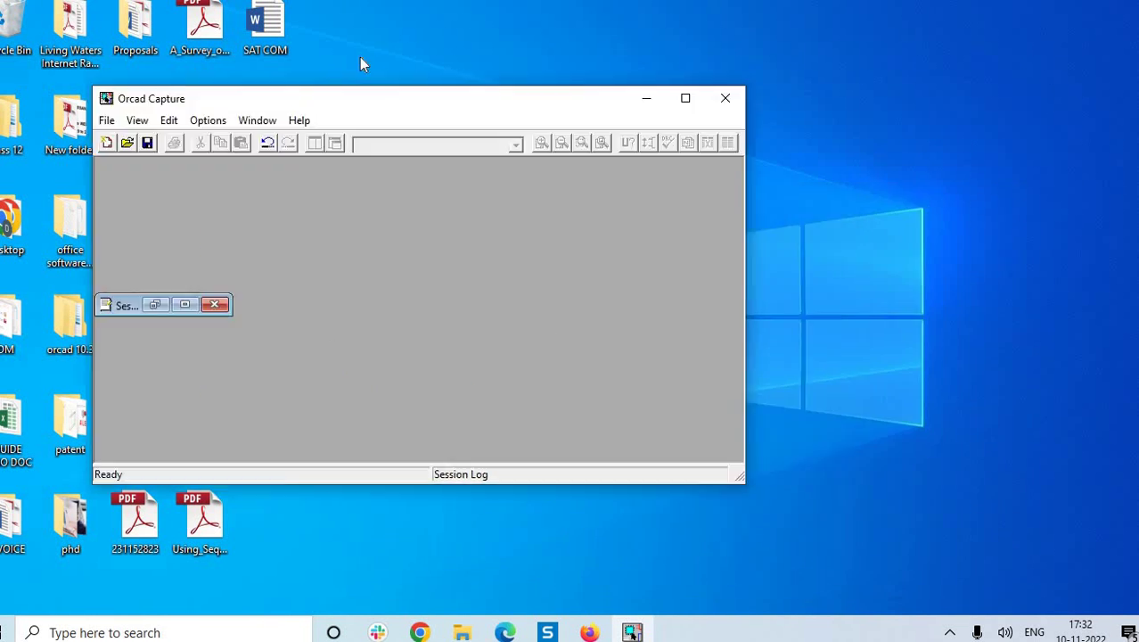
{"action": "left_click_drag", "start_coordinate": [443, 98], "coordinate": [361, 28]}
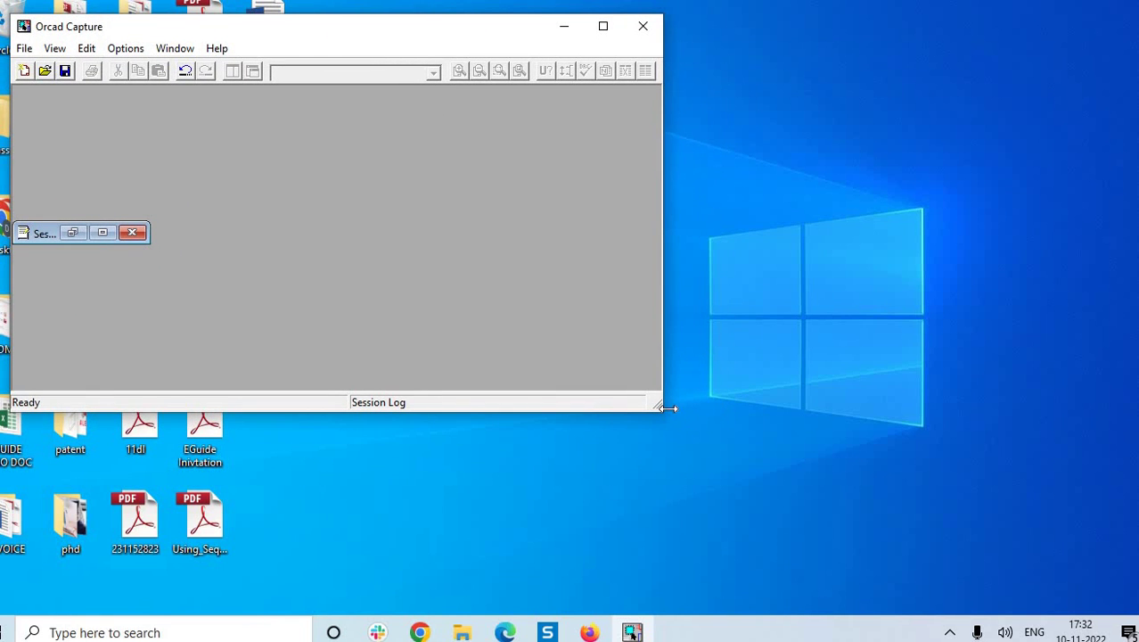
{"action": "left_click_drag", "start_coordinate": [668, 408], "coordinate": [1124, 599]}
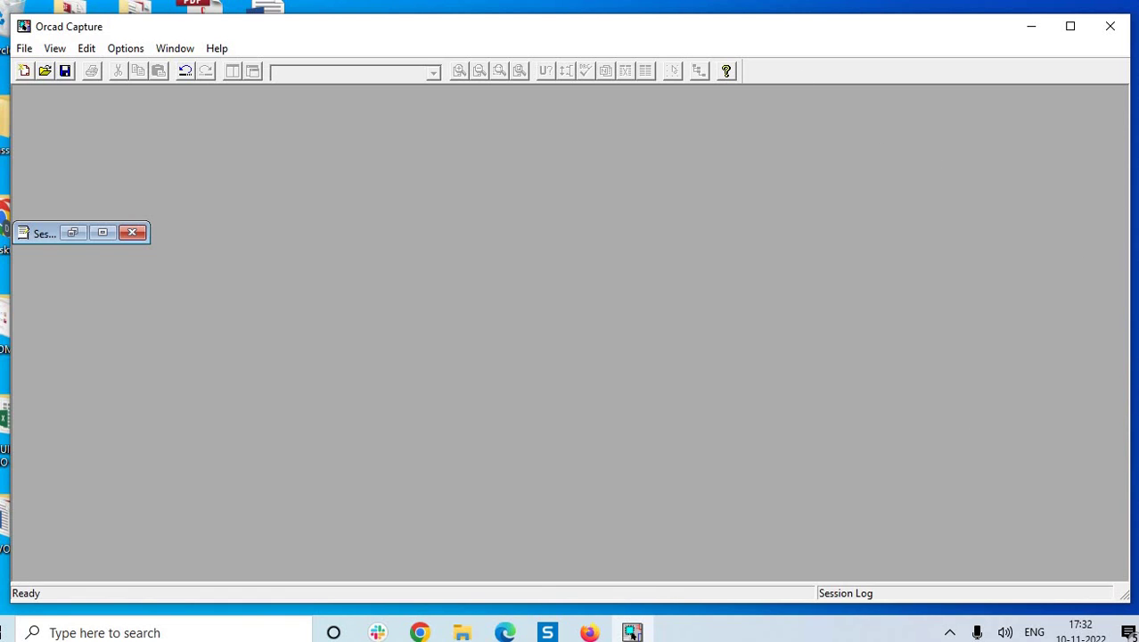
- Choose File > New > Design to start a new design
{"action": "left_click", "coordinate": [25, 51]}
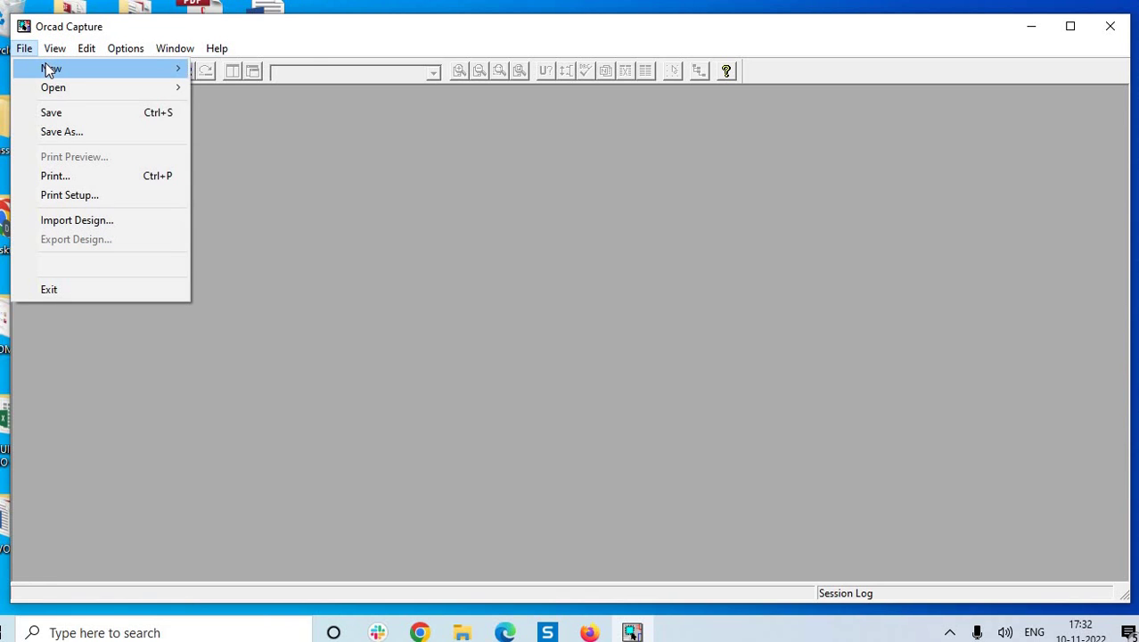
{"action": "mouse_move", "coordinate": [49, 70]}
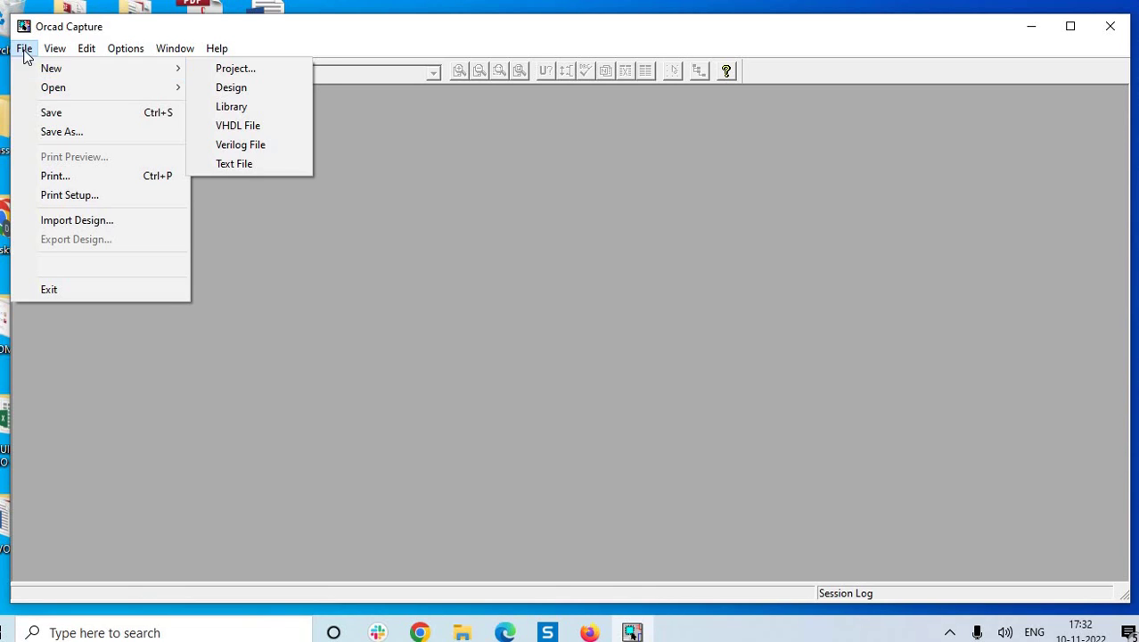
{"action": "mouse_move", "coordinate": [131, 69]}
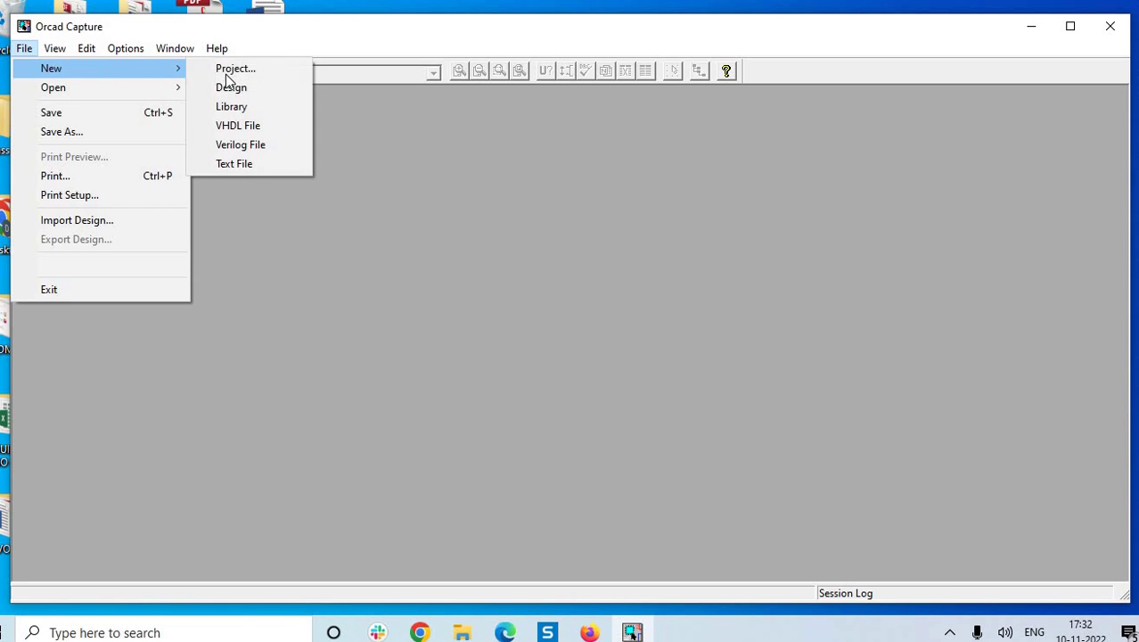
{"action": "left_click", "coordinate": [240, 89]}
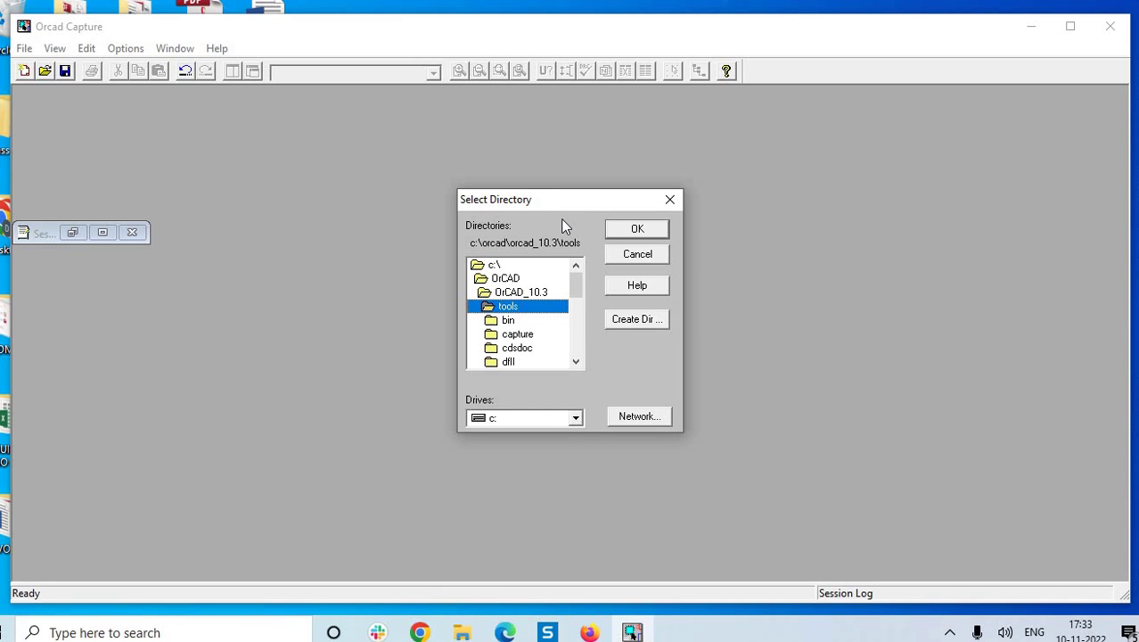
- Cancel the Select Directory prompt and answer No to the follow-up warning
{"action": "left_click", "coordinate": [636, 254]}
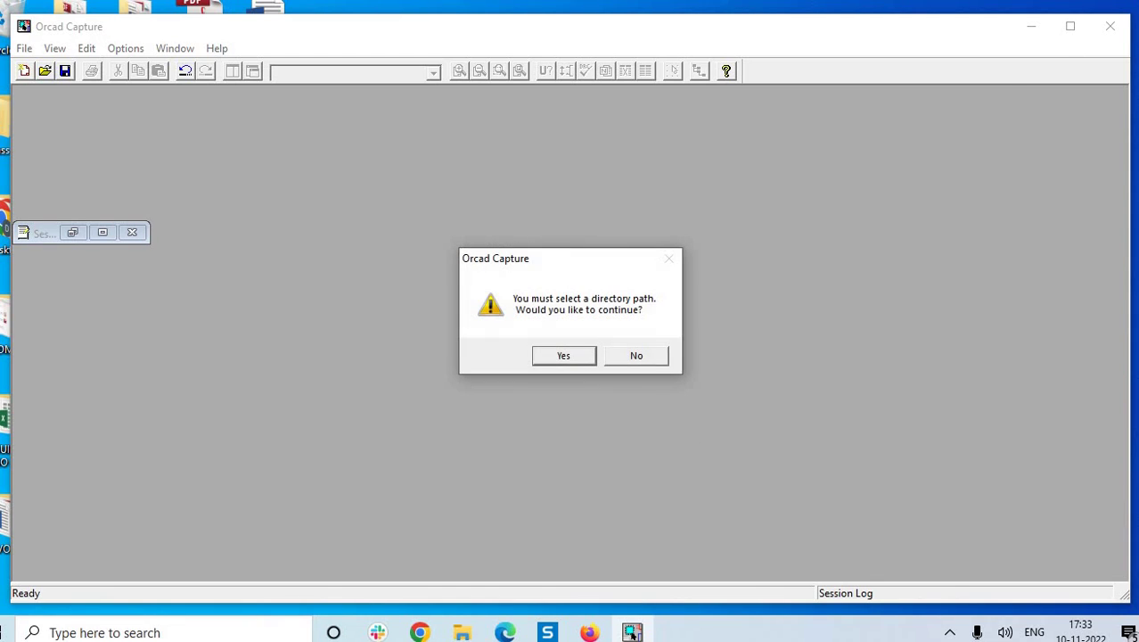
{"action": "left_click", "coordinate": [634, 356]}
- Close Capture, launch Layout Plus through a 'layout plus' Start search, and bring its window forward
{"action": "left_click", "coordinate": [1111, 27]}
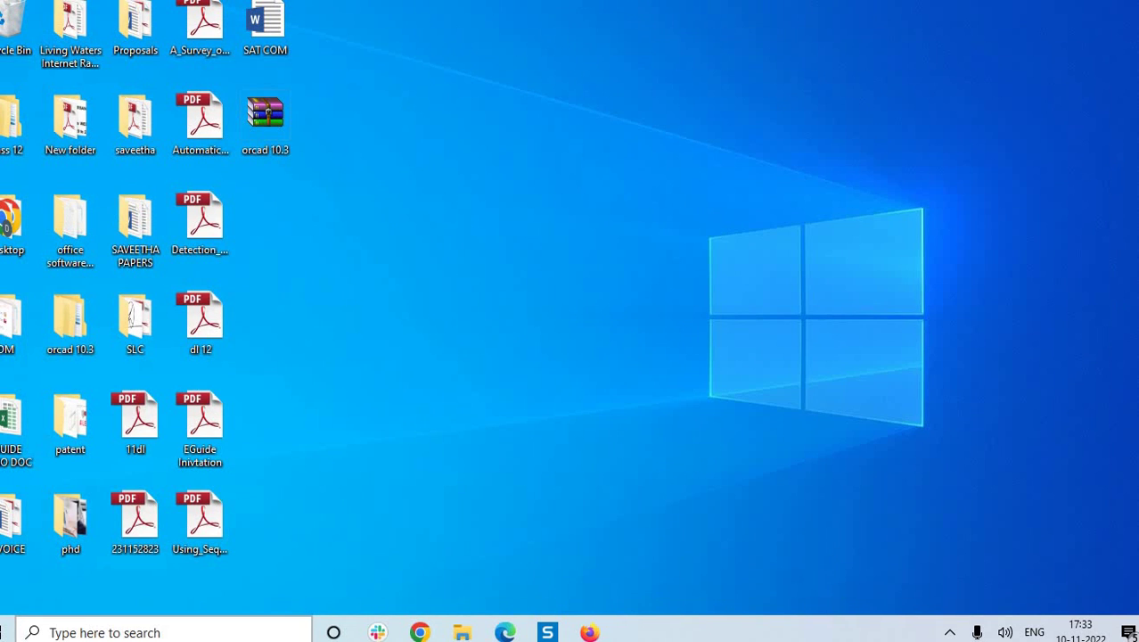
{"action": "left_click", "coordinate": [98, 631]}
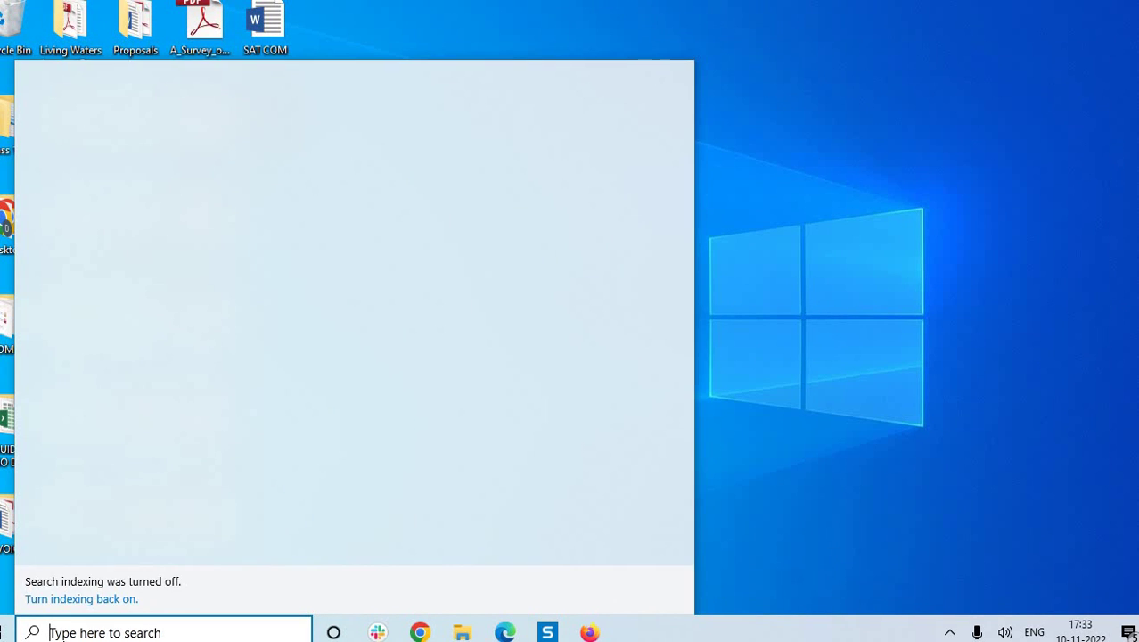
{"action": "type", "text": "layout"}
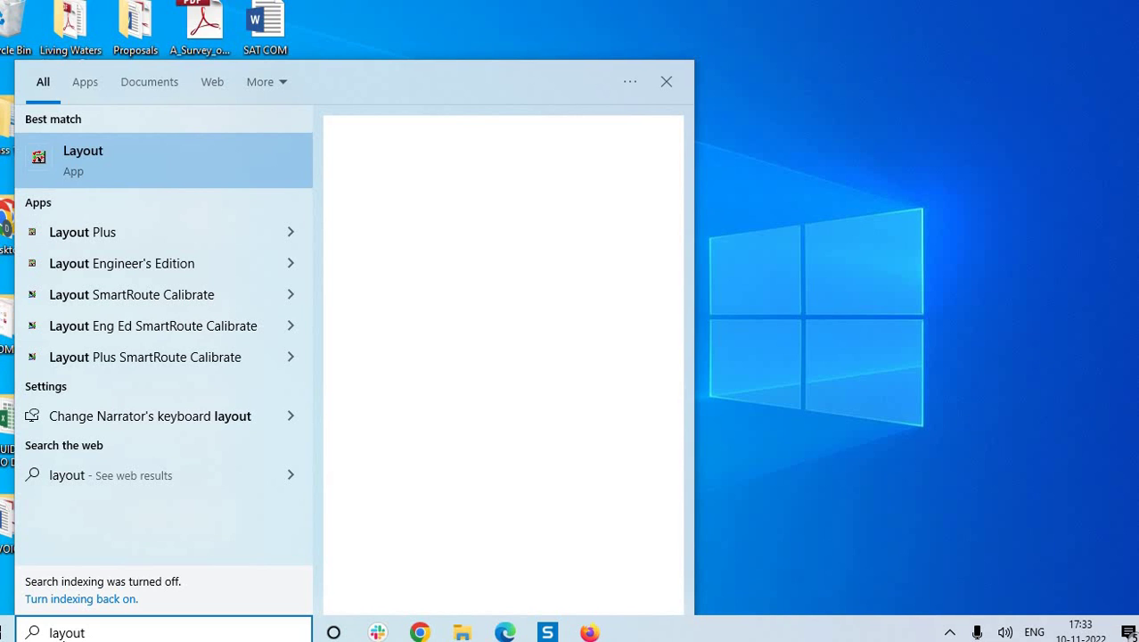
{"action": "type", "text": " plus"}
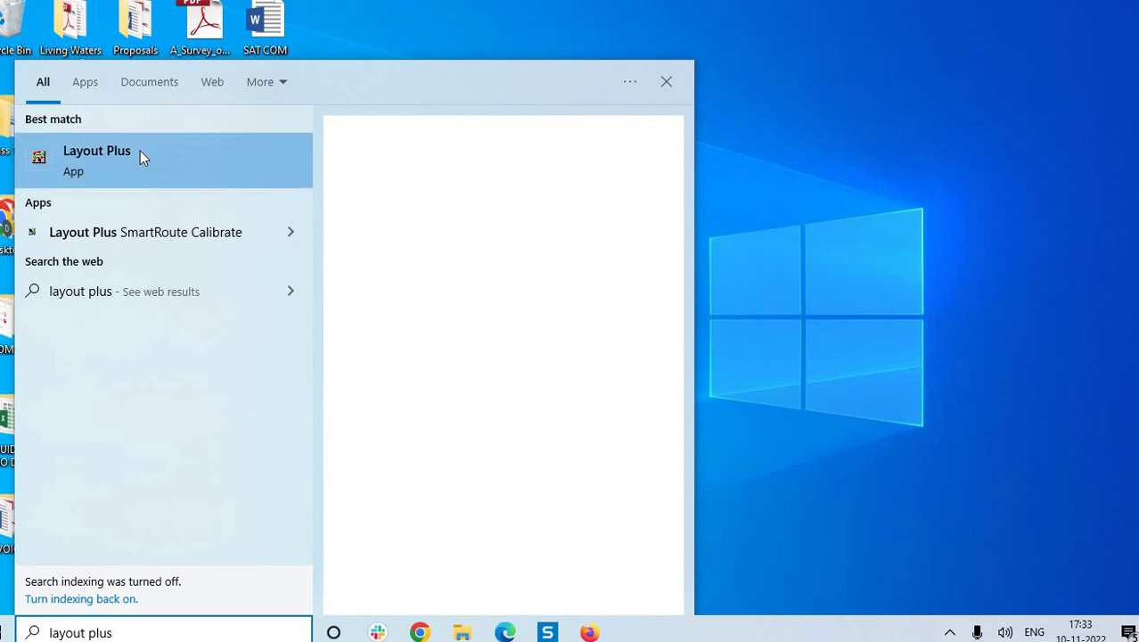
{"action": "left_click", "coordinate": [140, 153]}
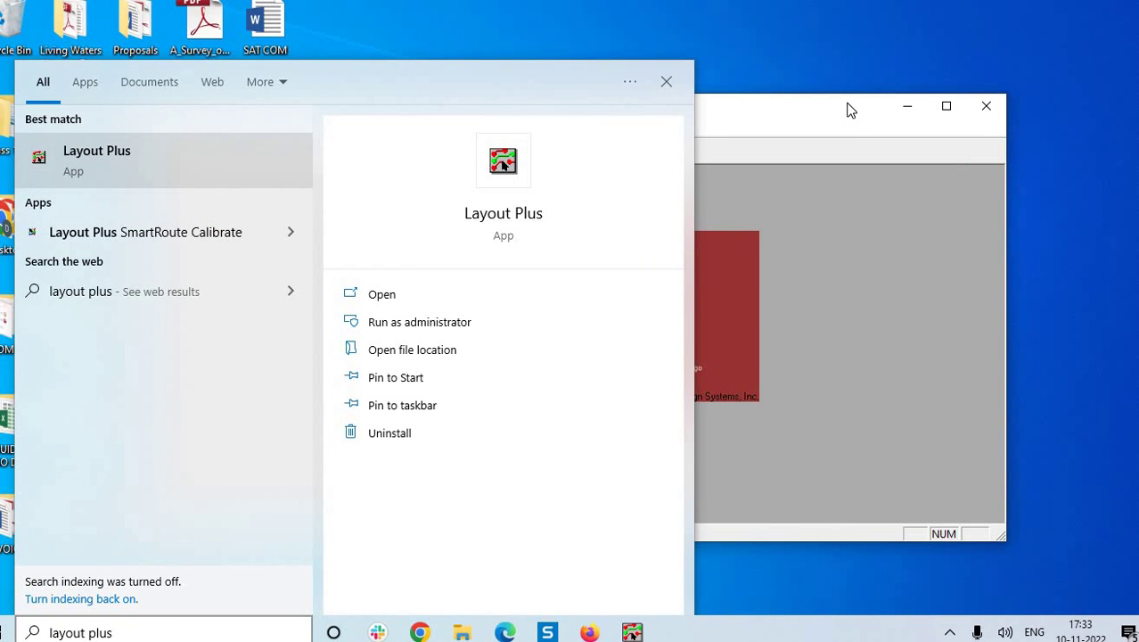
{"action": "left_click", "coordinate": [849, 108]}
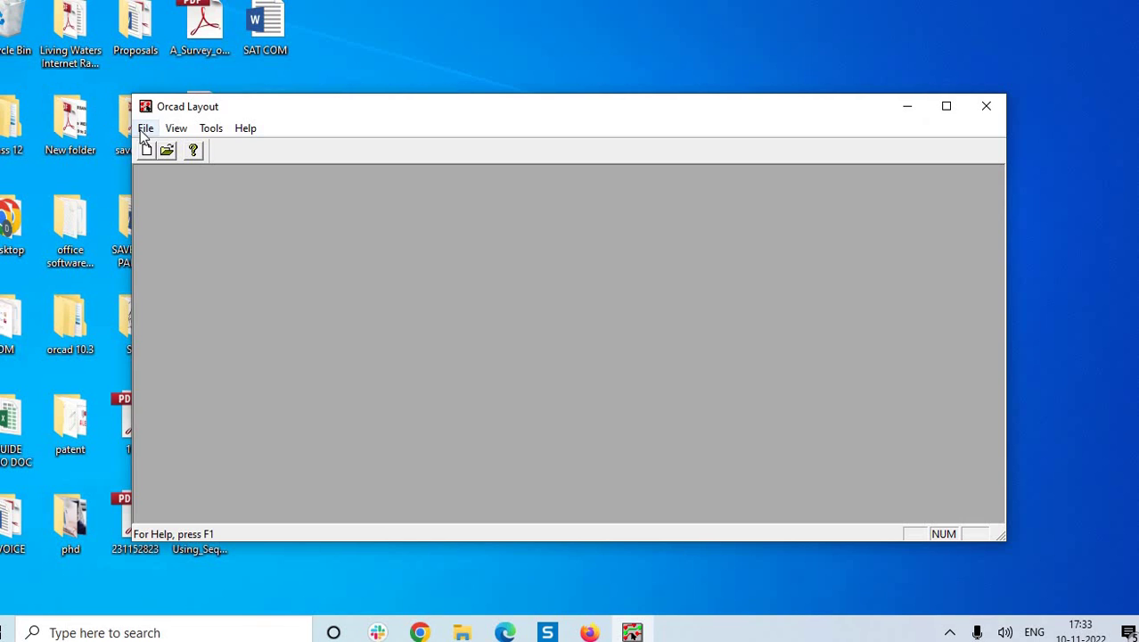
- Move the Layout window to the top-left, enlarge it, and open the File menu
{"action": "left_click_drag", "start_coordinate": [227, 109], "coordinate": [95, 16]}
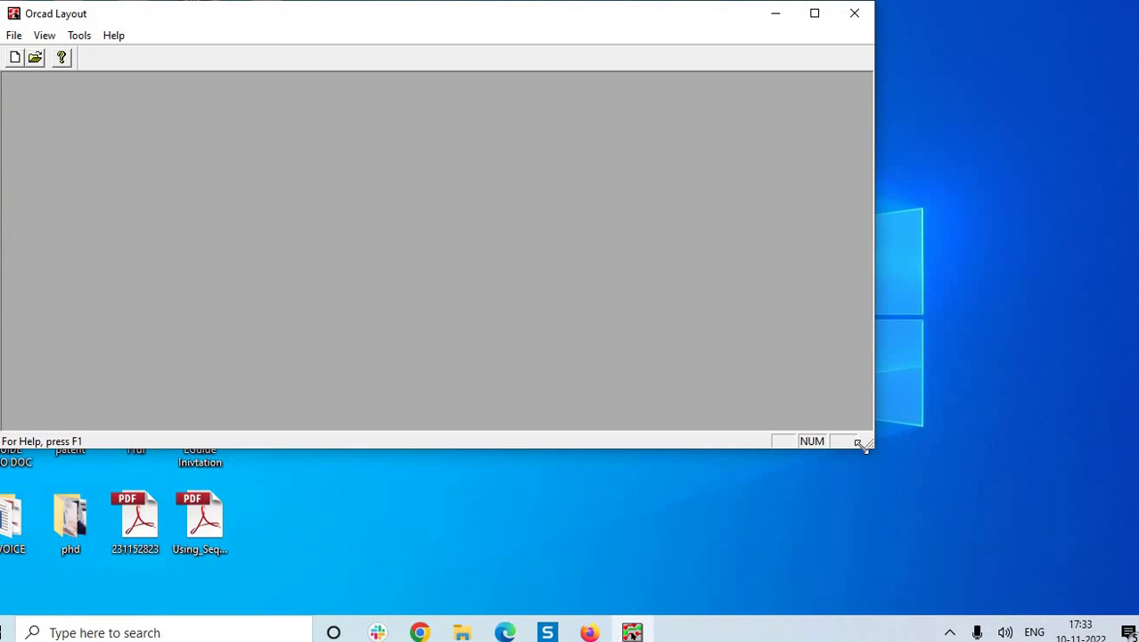
{"action": "left_click_drag", "start_coordinate": [862, 446], "coordinate": [1119, 575]}
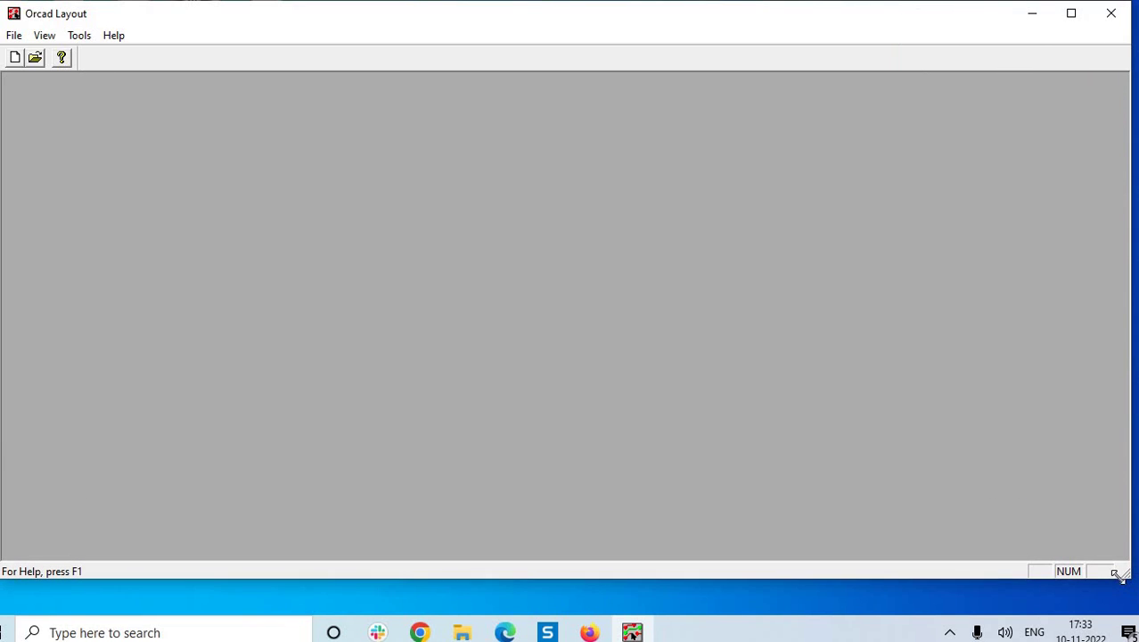
{"action": "left_click", "coordinate": [13, 36]}
{"action": "left_click", "coordinate": [14, 54]}
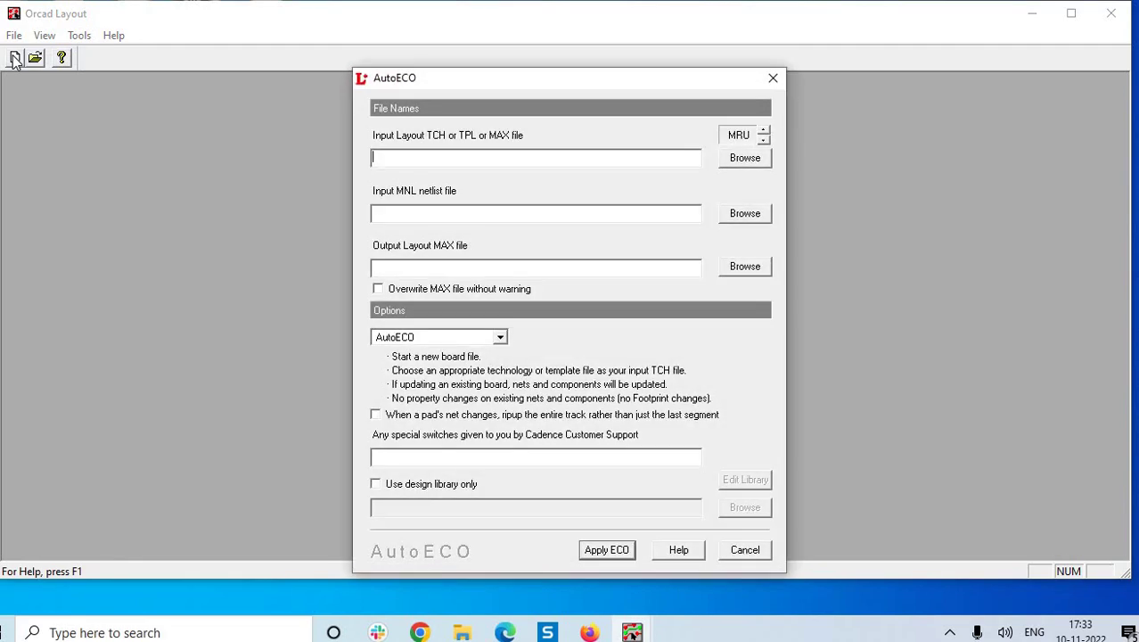